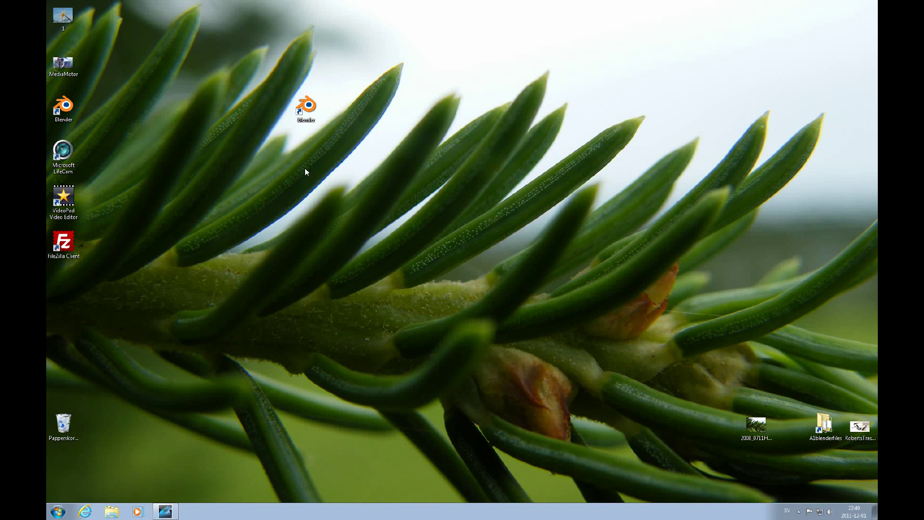
# Launch Blender from its desktop icon and wait for the default cube scene.
pyautogui.doubleClick(310, 111)
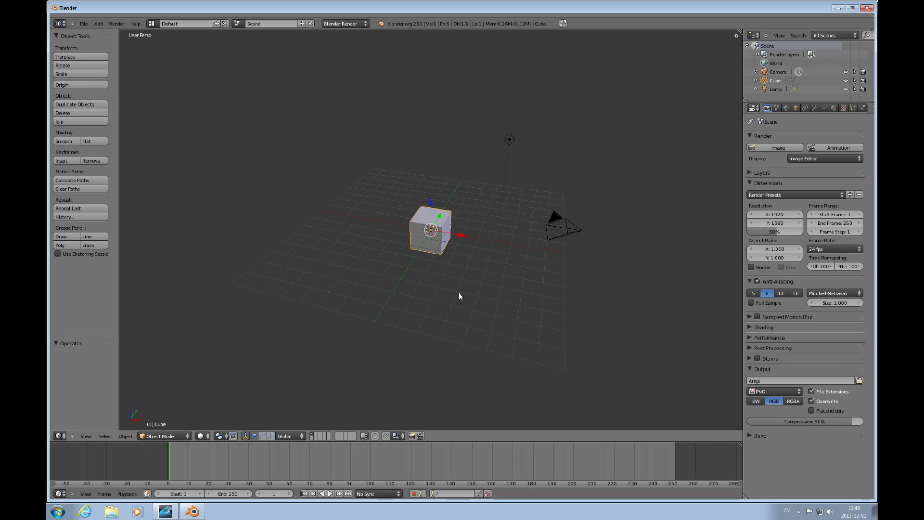
# Switch the viewport to front orthographic view and zoom in on the cube.
pyautogui.press('KP_5')
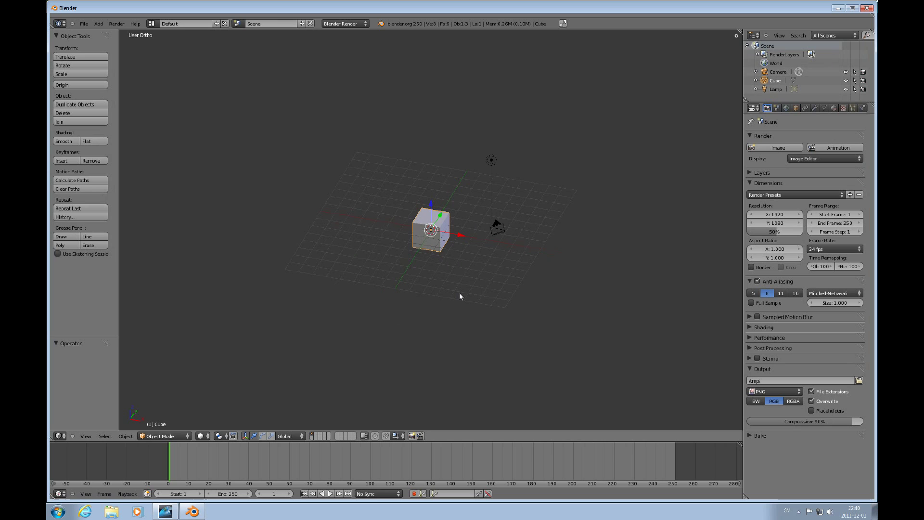
pyautogui.press('KP_1')
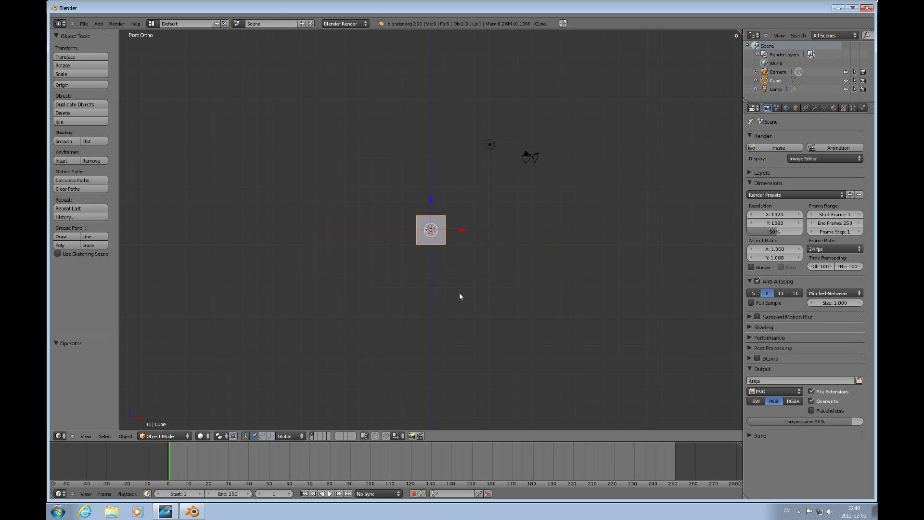
pyautogui.scroll(5, 463, 279)
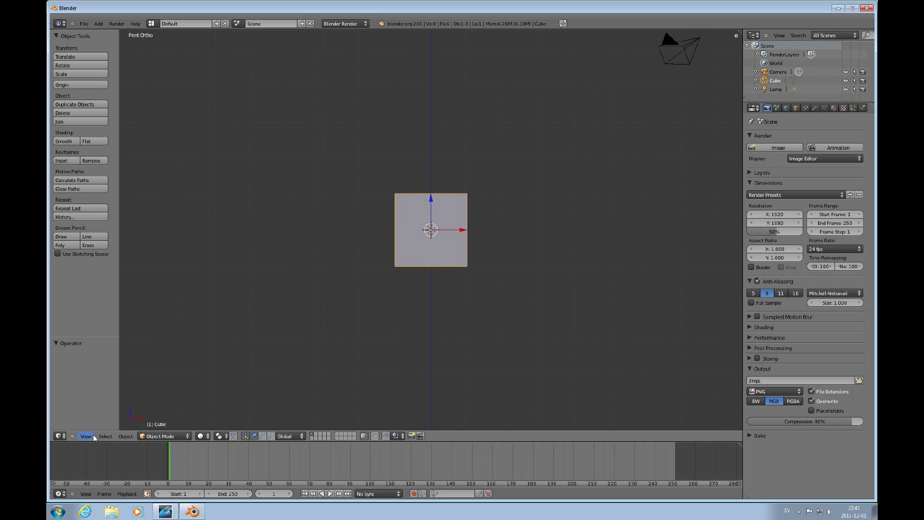
# Turn the area into User Preferences and enable Emulate Numpad on the Input tab.
pyautogui.click(62, 436)
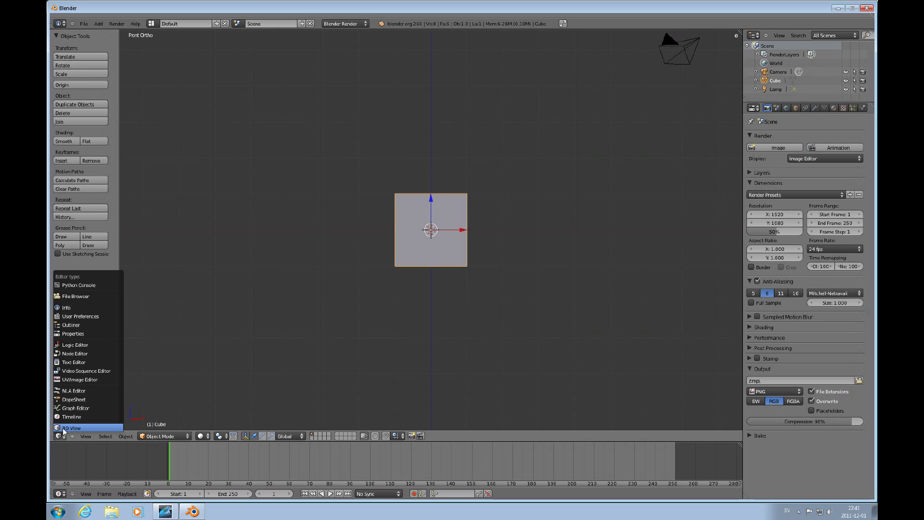
pyautogui.click(76, 318)
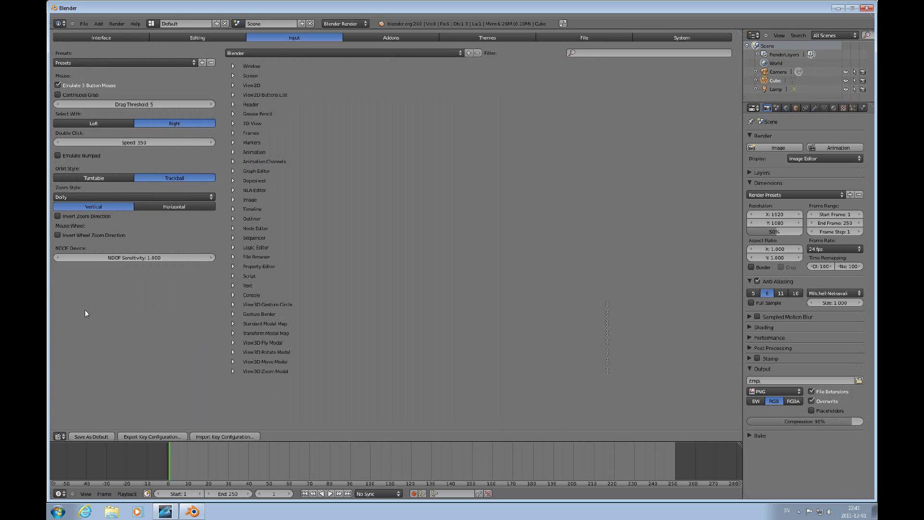
pyautogui.click(59, 155)
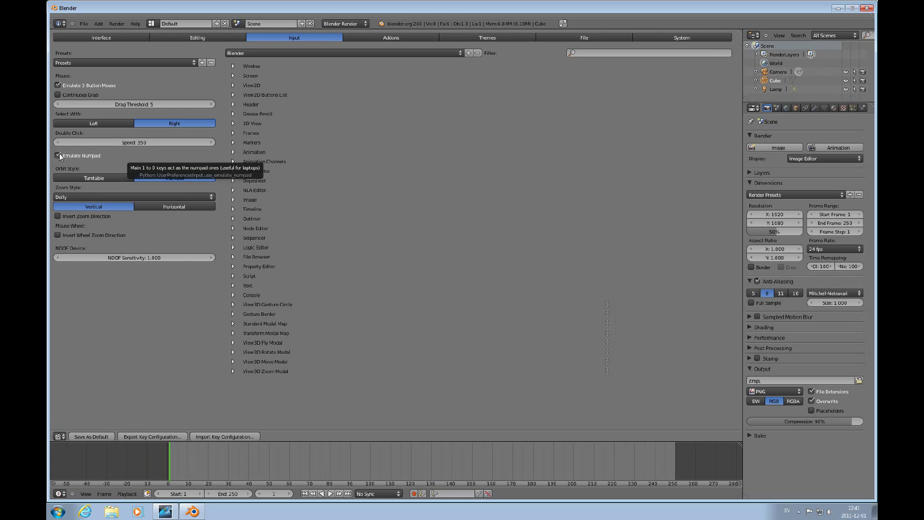
pyautogui.click(58, 155)
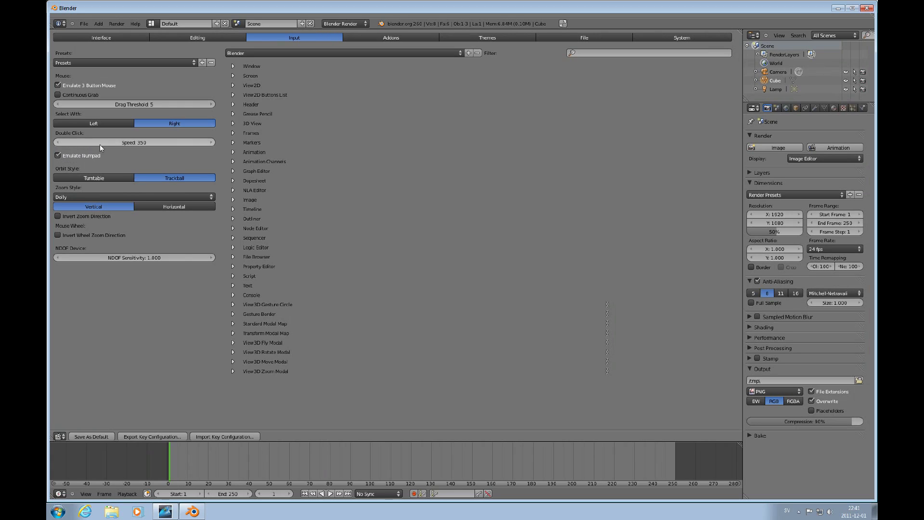
pyautogui.click(58, 154)
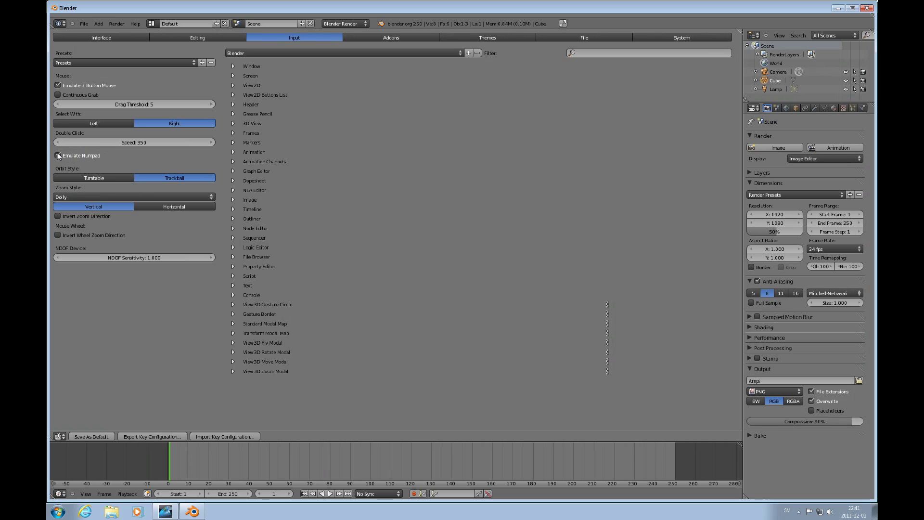
pyautogui.click(57, 437)
# Return the area to the 3D View and delete the default cube.
pyautogui.click(77, 428)
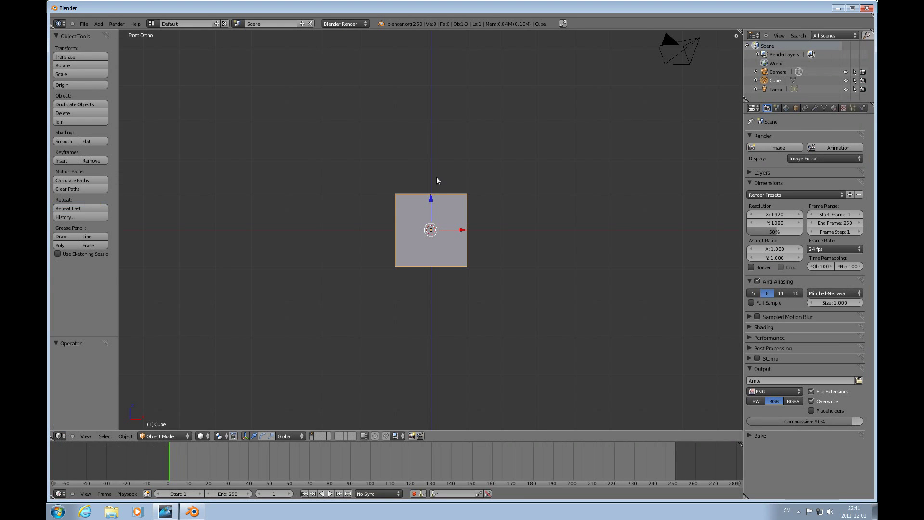
pyautogui.press('x')
pyautogui.click(472, 251)
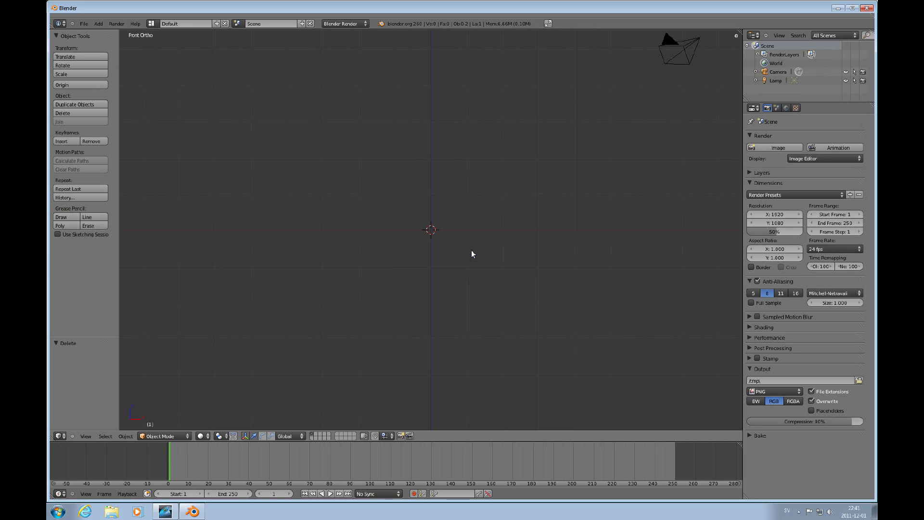
# Add a Monkey mesh to the scene from Shift+A > Mesh.
pyautogui.hotkey('shift', 'a')
pyautogui.moveTo(471, 251)
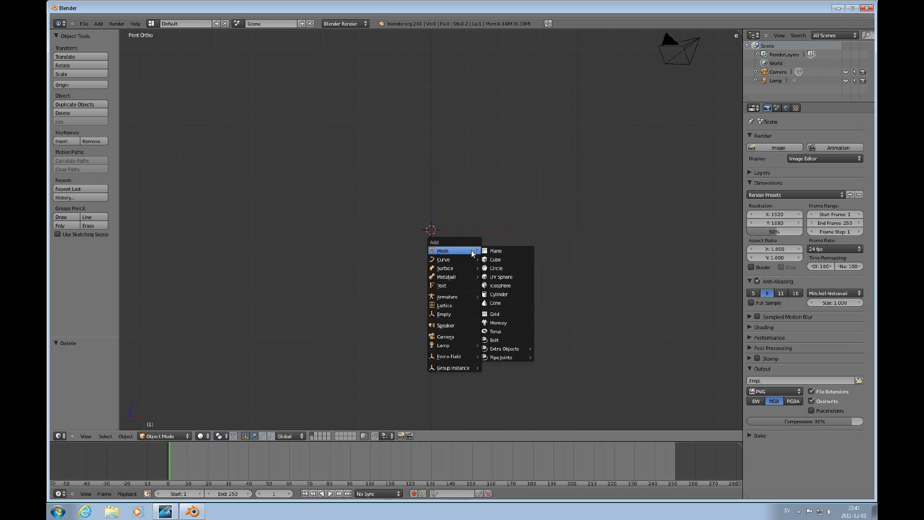
pyautogui.click(503, 322)
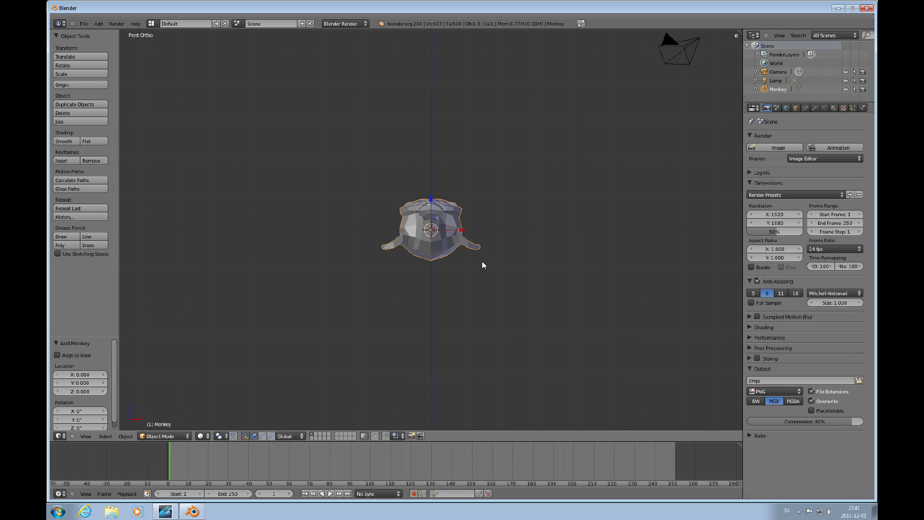
# Check the top and front views, then rotate the Monkey 90° about the X axis.
pyautogui.press('KP_7')
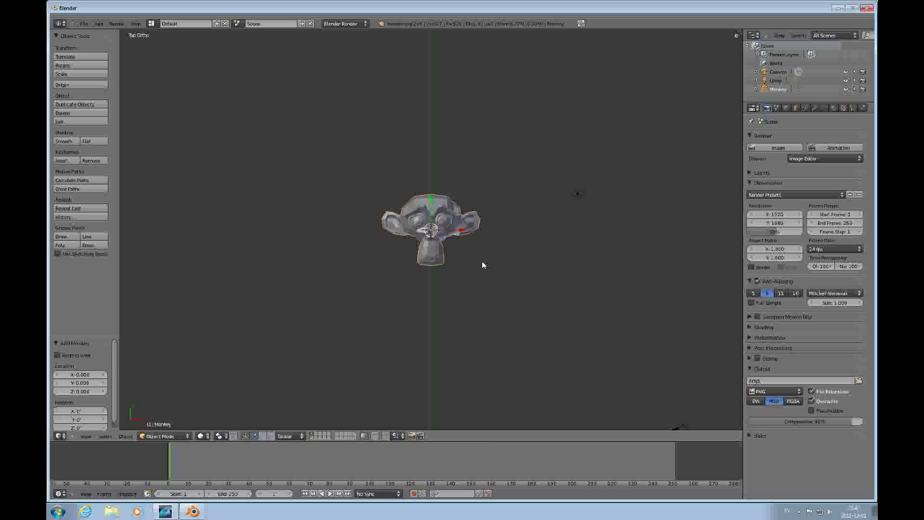
pyautogui.press('KP_1')
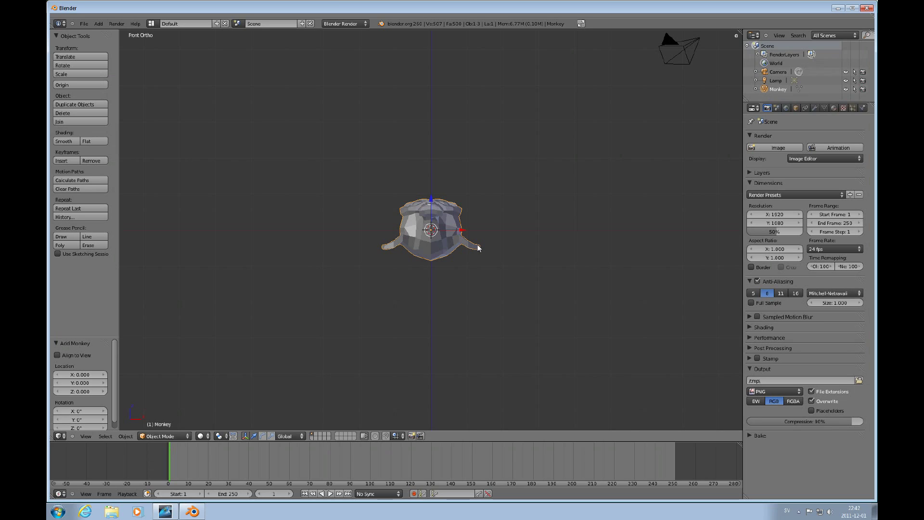
pyautogui.press('r')
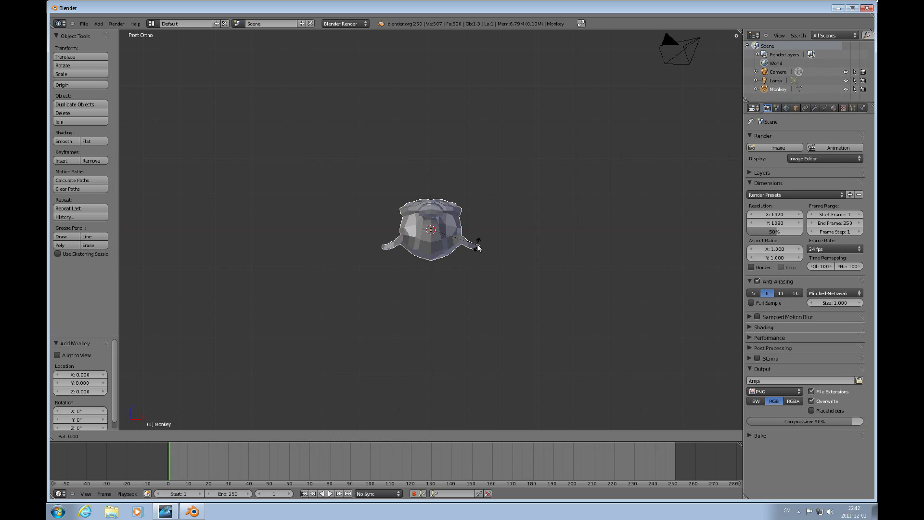
pyautogui.write('x')
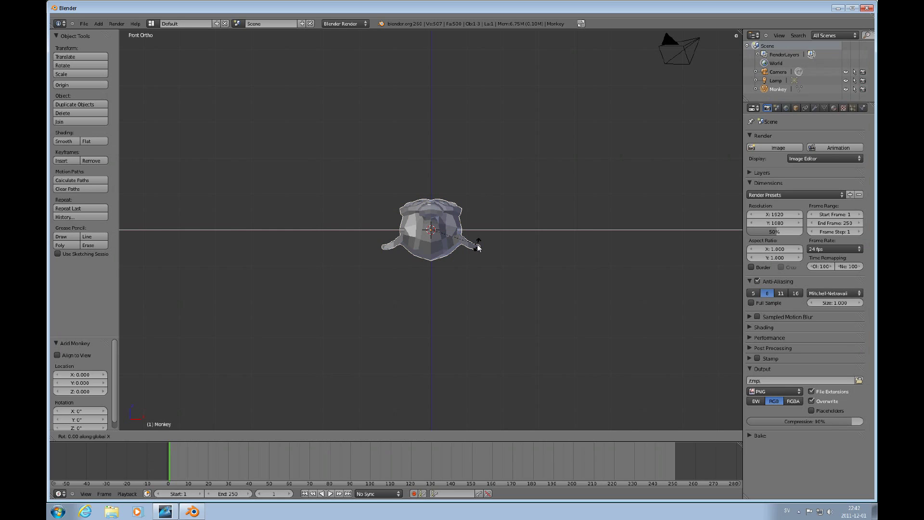
pyautogui.write('90')
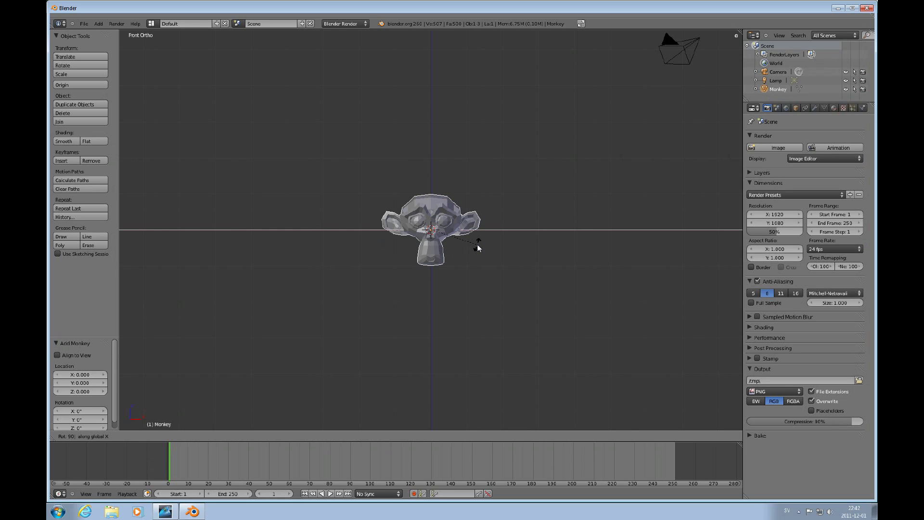
pyautogui.press('Return')
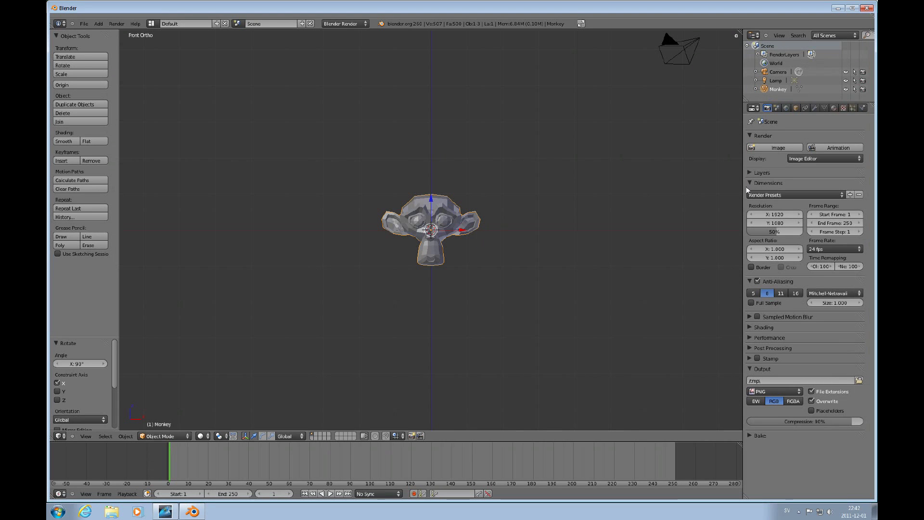
pyautogui.click(787, 250)
pyautogui.write('2')
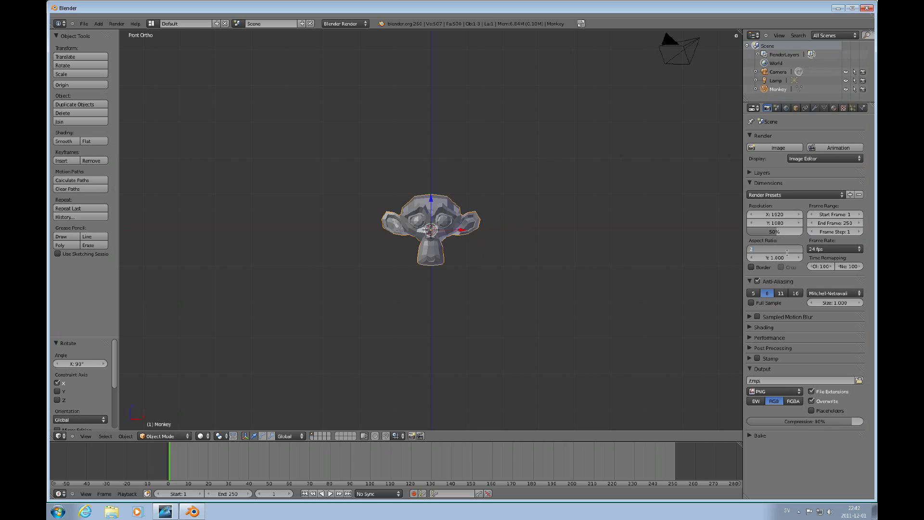
pyautogui.press('Return')
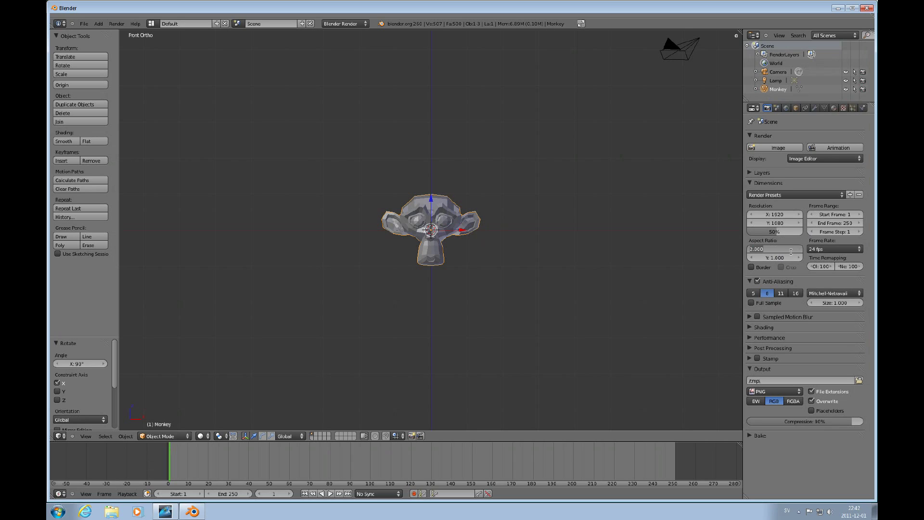
pyautogui.write('1')
pyautogui.press('Return')
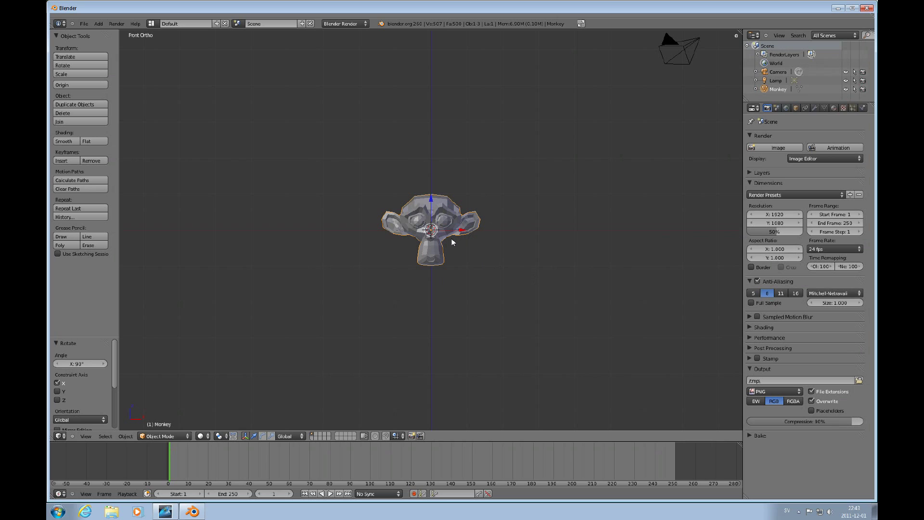
pyautogui.press('s')
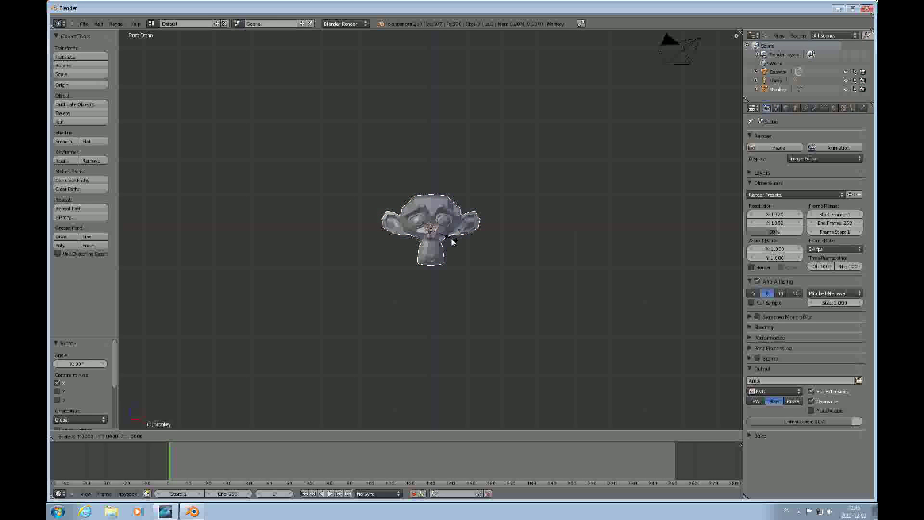
pyautogui.write('x')
pyautogui.write('5')
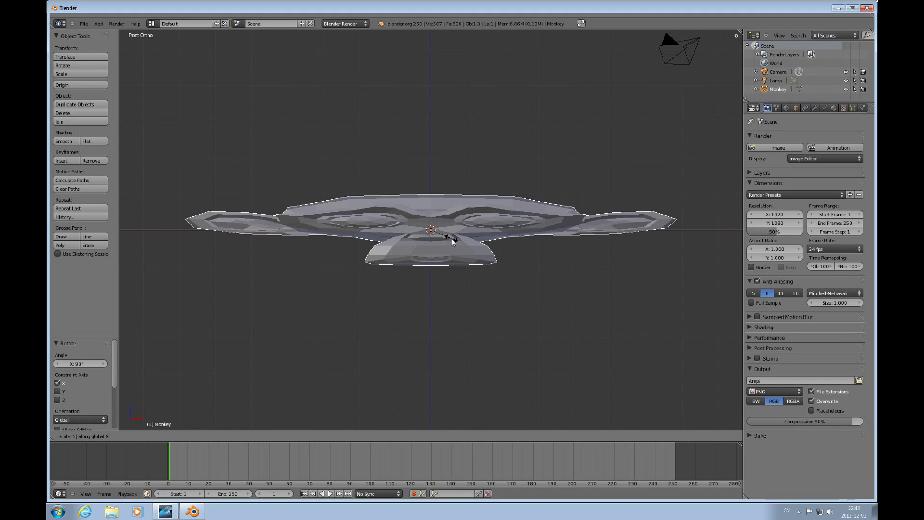
pyautogui.press('Return')
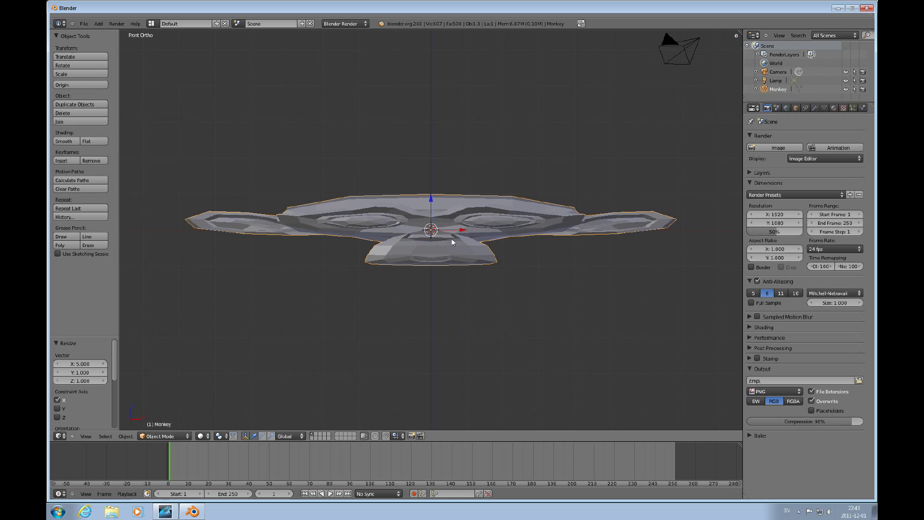
pyautogui.hotkey('ctrl', 'z')
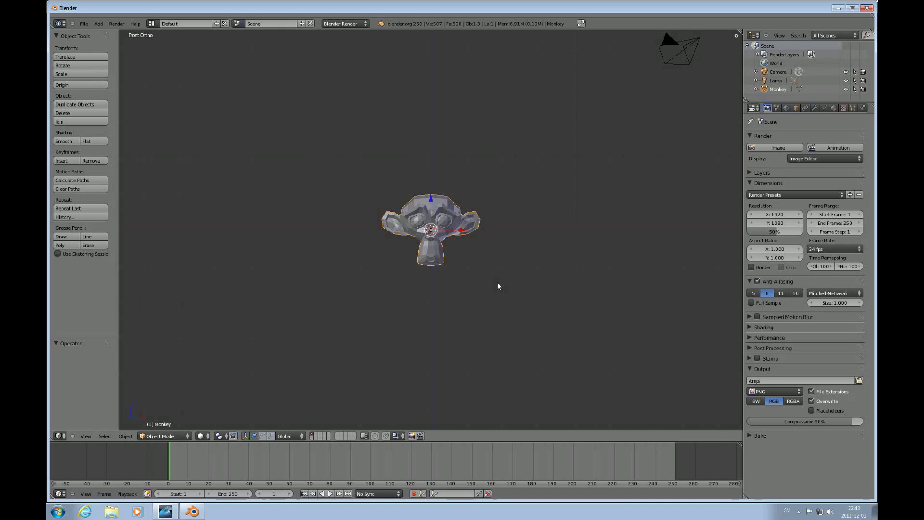
# Enable Emulate 3 Button Mouse in the Input preferences and return to the 3D View.
pyautogui.click(62, 436)
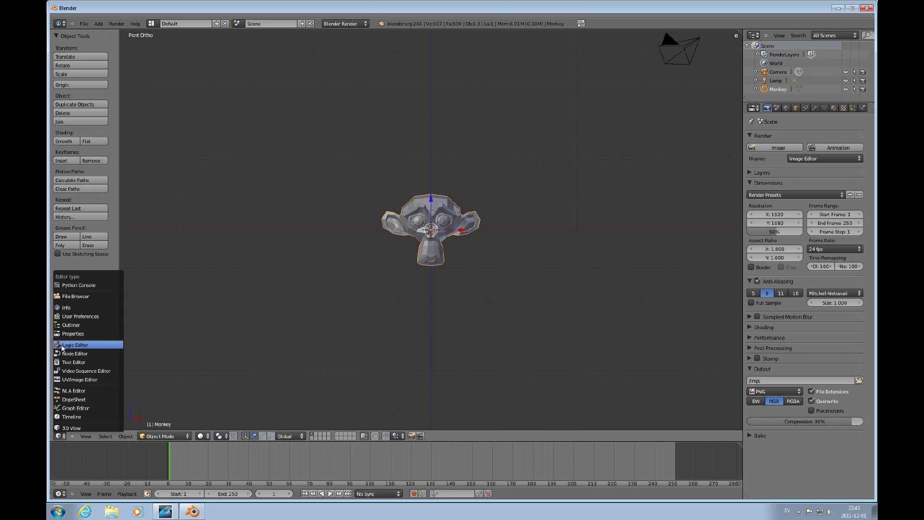
pyautogui.click(81, 317)
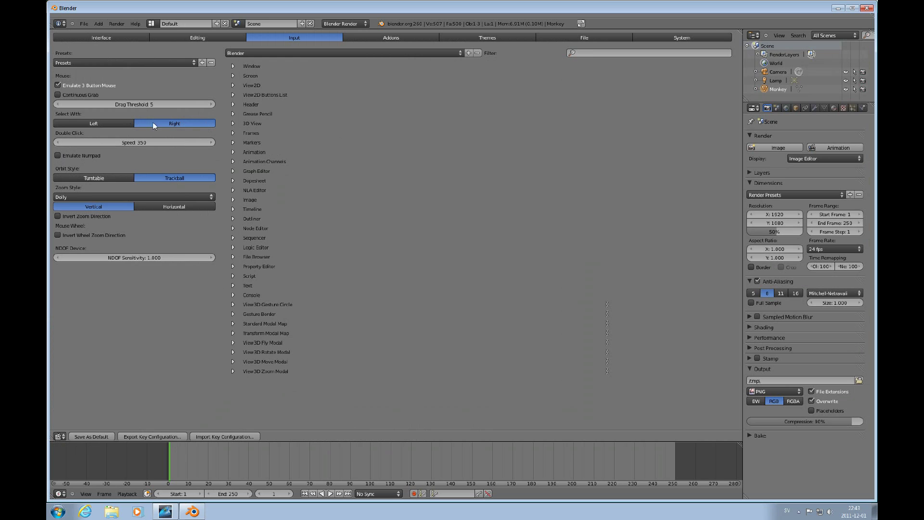
pyautogui.click(57, 86)
pyautogui.click(59, 438)
pyautogui.click(71, 431)
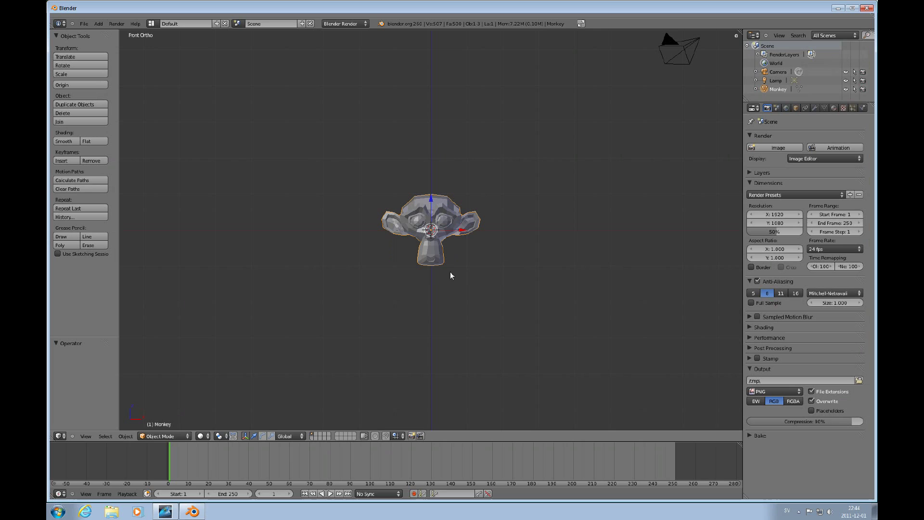
# Restart Blender, delete the monkey and add a new cube.
pyautogui.click(869, 8)
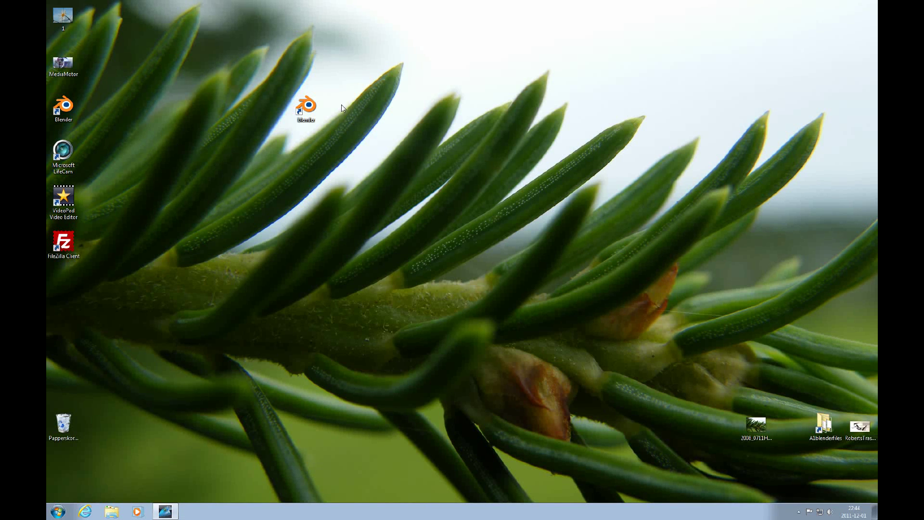
pyautogui.doubleClick(307, 103)
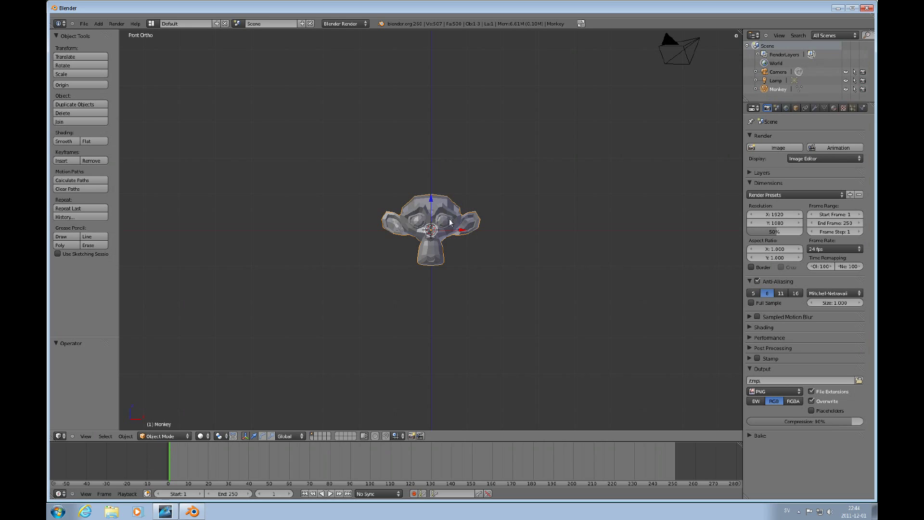
pyautogui.press('x')
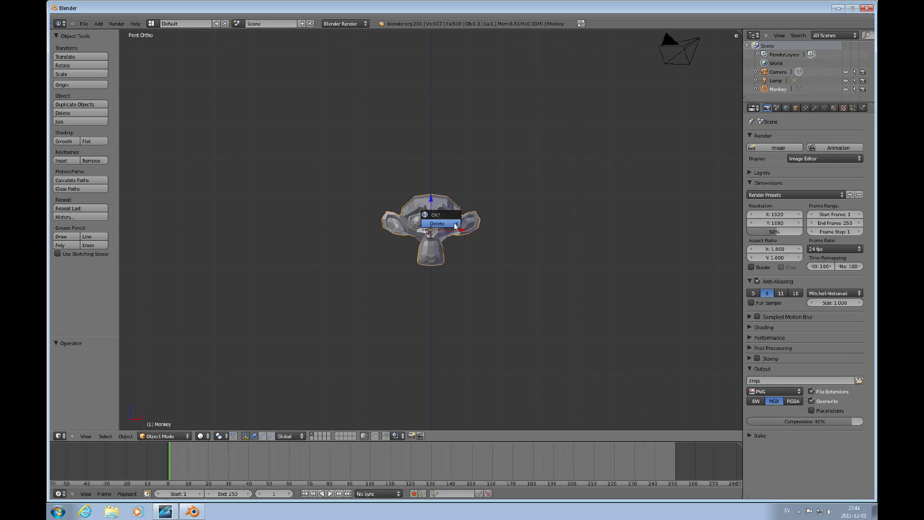
pyautogui.click(455, 226)
pyautogui.hotkey('shift', 'a')
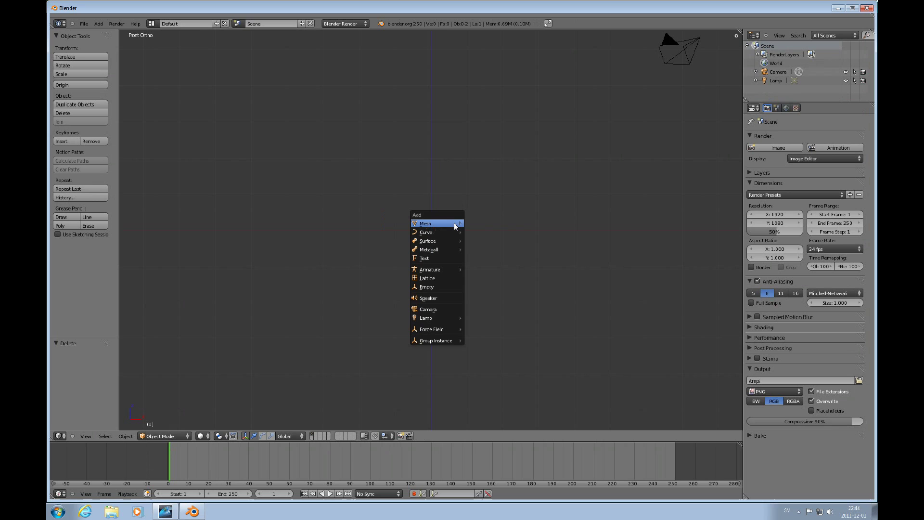
pyautogui.moveTo(454, 224)
pyautogui.click(479, 233)
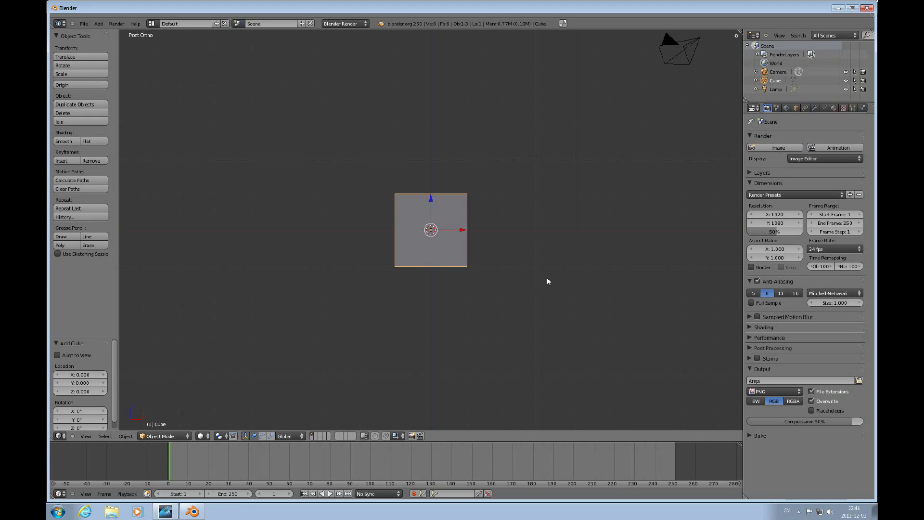
# Orbit the cube and toggle perspective, then close and relaunch Blender.
pyautogui.moveTo(547, 281)
pyautogui.mouseDown(button='middle')
pyautogui.moveTo(461, 305)
pyautogui.moveTo(328, 262)
pyautogui.moveTo(551, 278)
pyautogui.moveTo(533, 283)
pyautogui.mouseUp(button='middle')
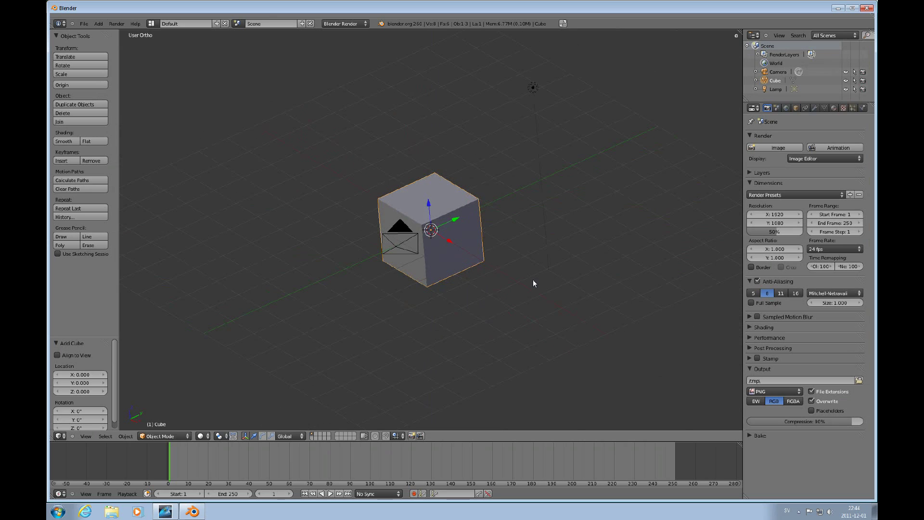
pyautogui.press('KP_5')
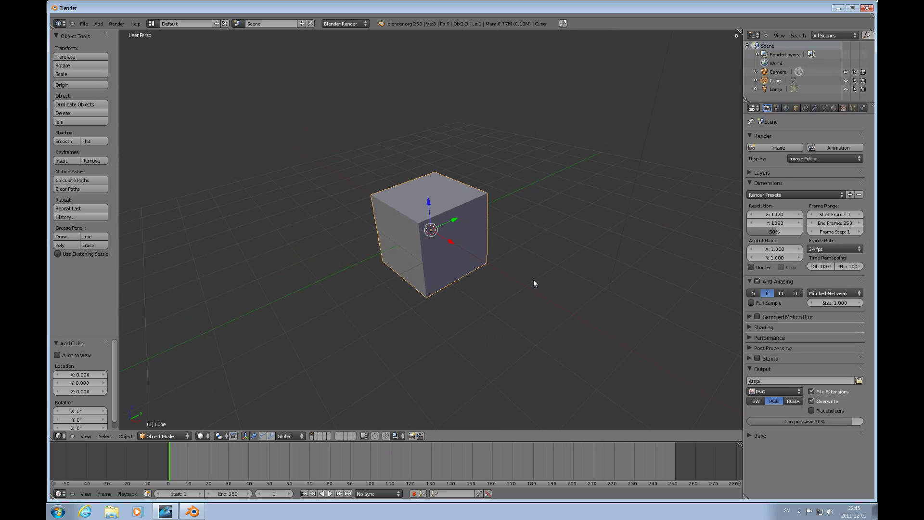
pyautogui.moveTo(268, 256); pyautogui.dragTo(392, 260, button='middle')
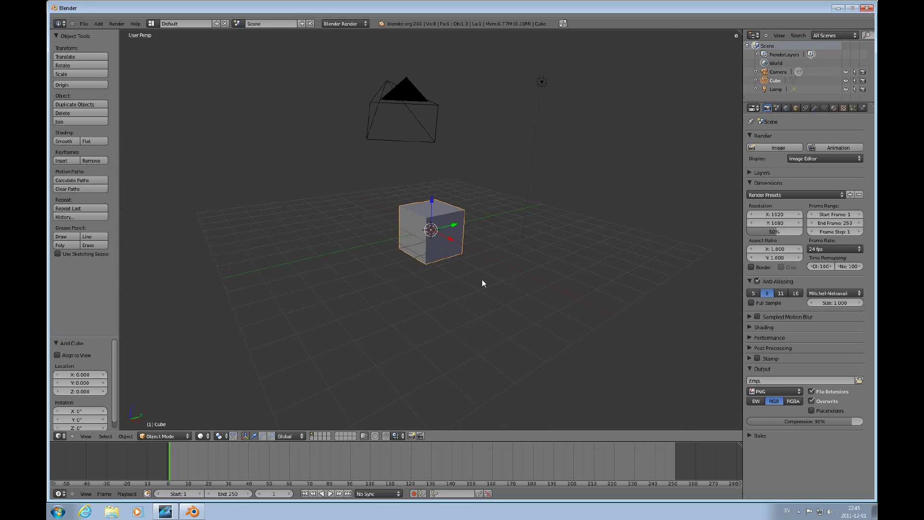
pyautogui.press('x')
pyautogui.press('Escape')
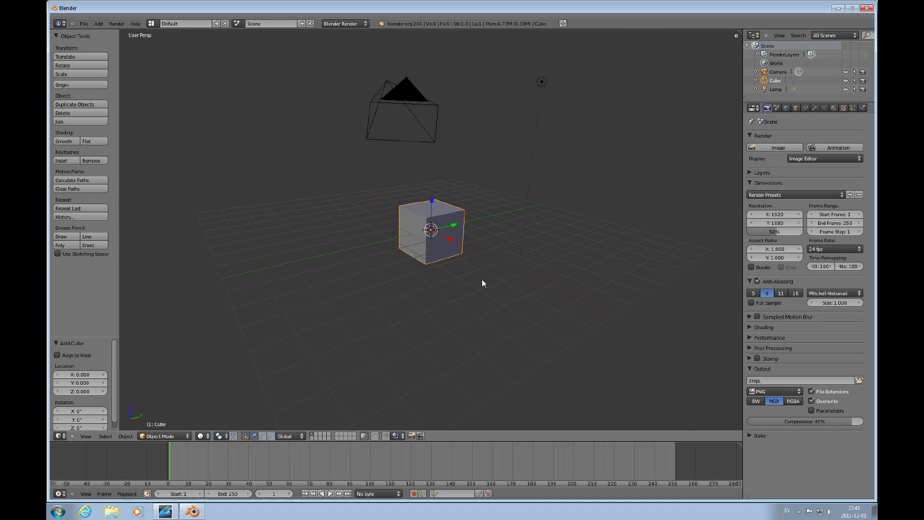
pyautogui.click(871, 7)
pyautogui.doubleClick(308, 109)
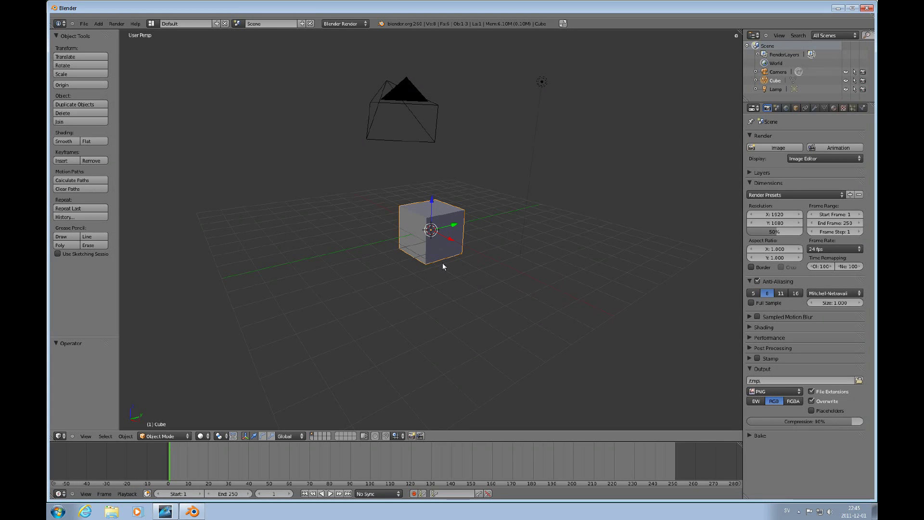
# From top view, delete the cube and add a Monkey mesh at the scene centre.
pyautogui.press('KP_7')
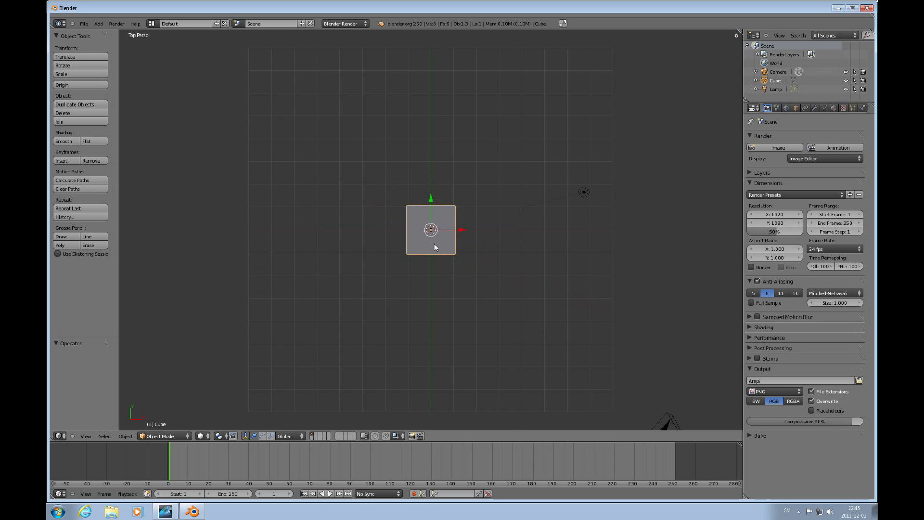
pyautogui.press('x')
pyautogui.click(459, 254)
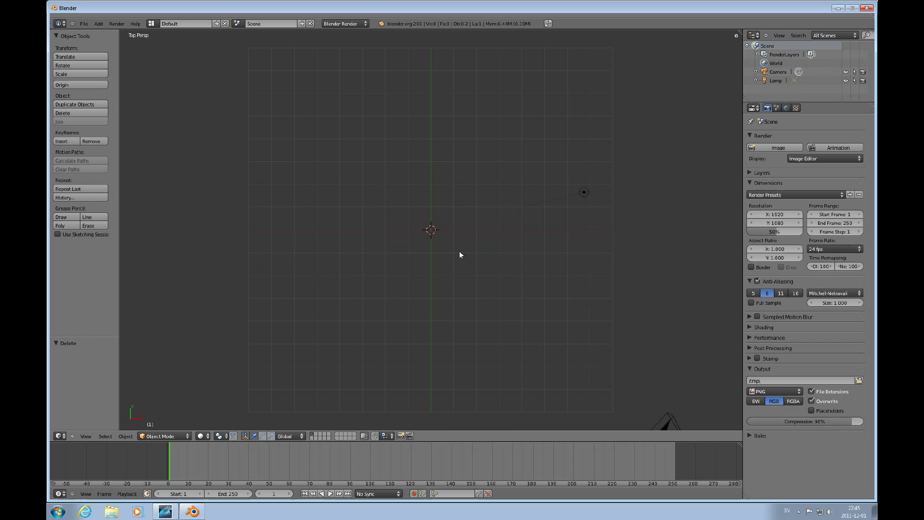
pyautogui.hotkey('shift', 'a')
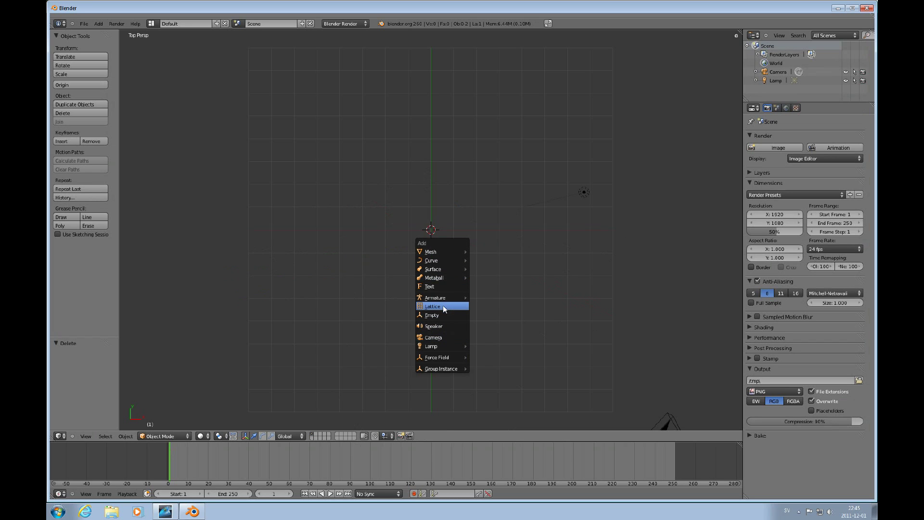
pyautogui.moveTo(434, 252)
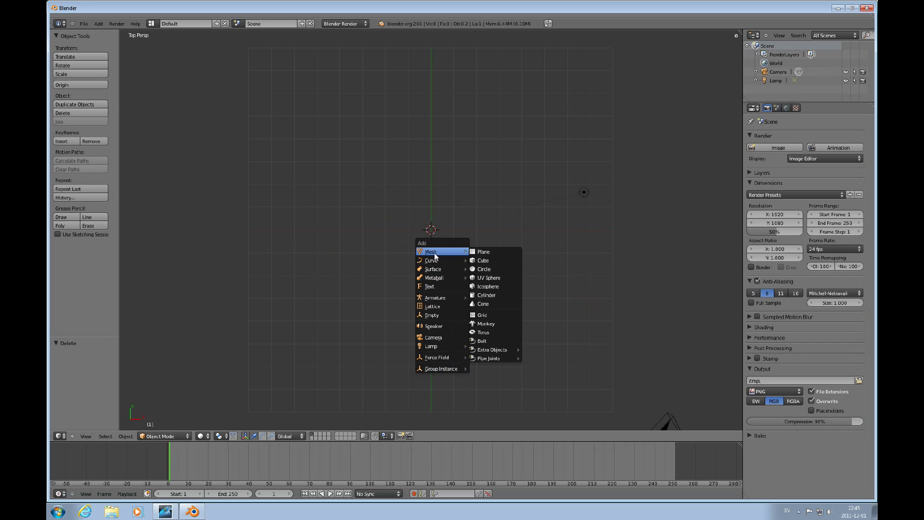
pyautogui.click(485, 324)
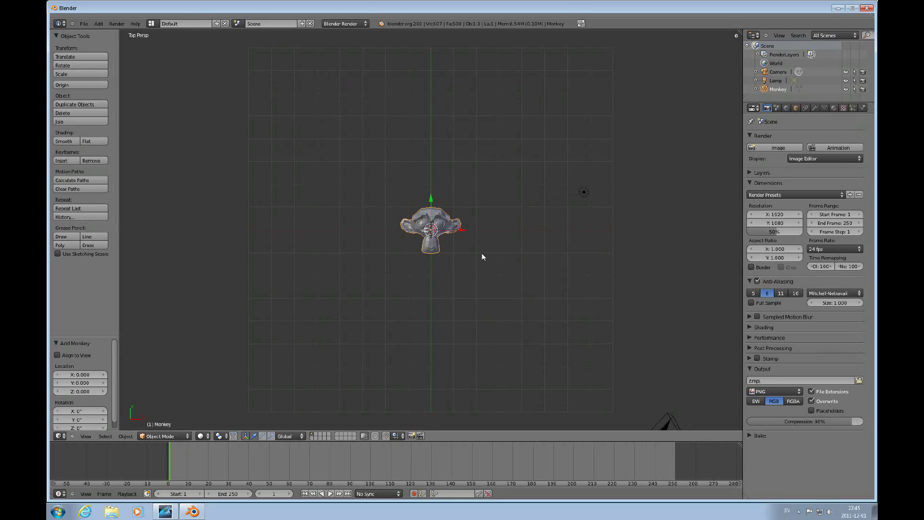
# Rotate the monkey 90° about X, then view it in Front Ortho and adjust the zoom.
pyautogui.write('rx90')
pyautogui.press('Return')
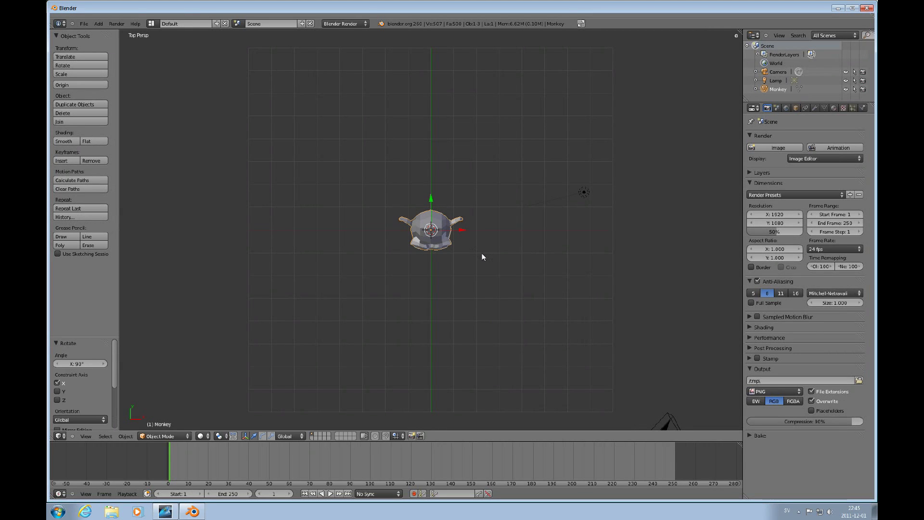
pyautogui.press('KP_5')
pyautogui.press('KP_1')
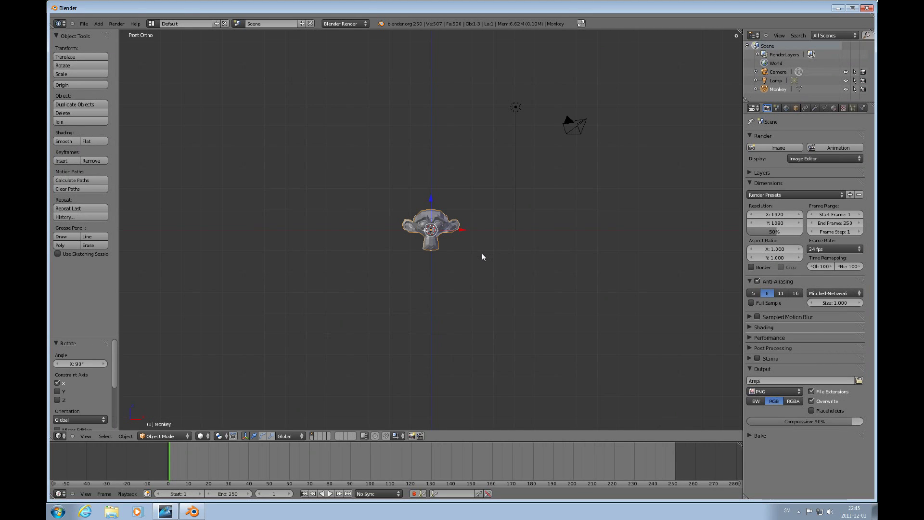
pyautogui.scroll(10, 470, 269)
pyautogui.scroll(-4, 470, 269)
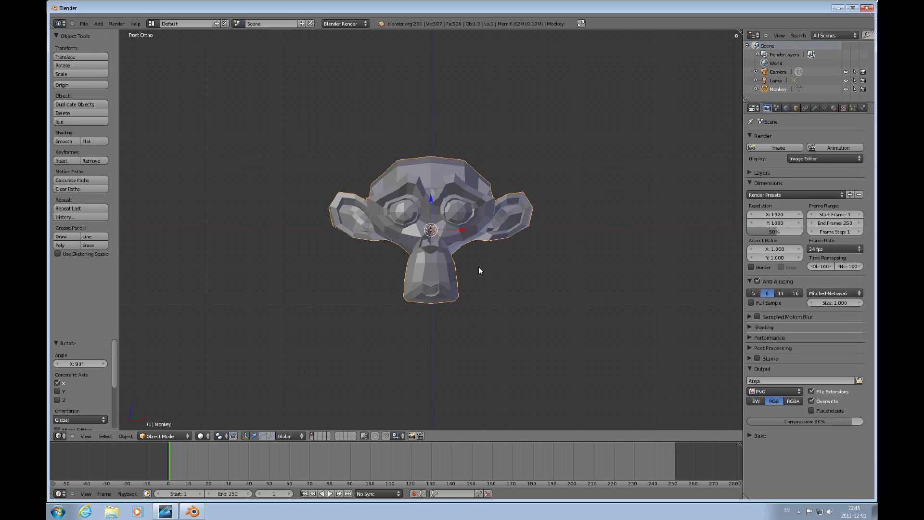
pyautogui.scroll(-8, 479, 268)
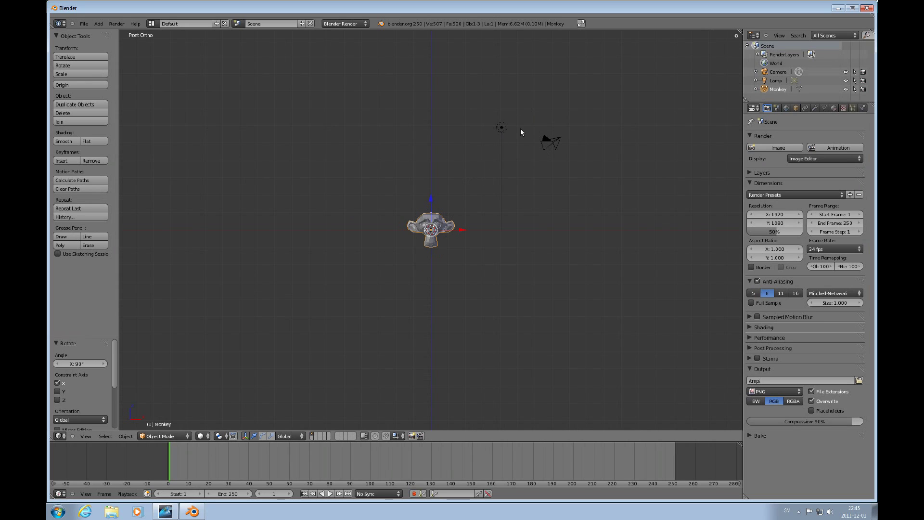
# Select the lamp and camera, start an X-axis move, then cancel it.
pyautogui.keyDown('shift'); pyautogui.click(503, 128); pyautogui.keyUp('shift')
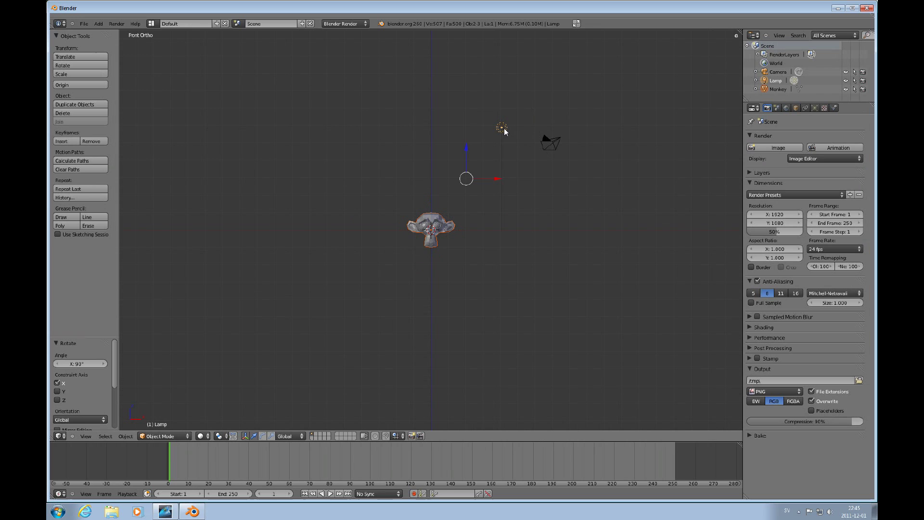
pyautogui.keyDown('shift'); pyautogui.click(557, 141); pyautogui.keyUp('shift')
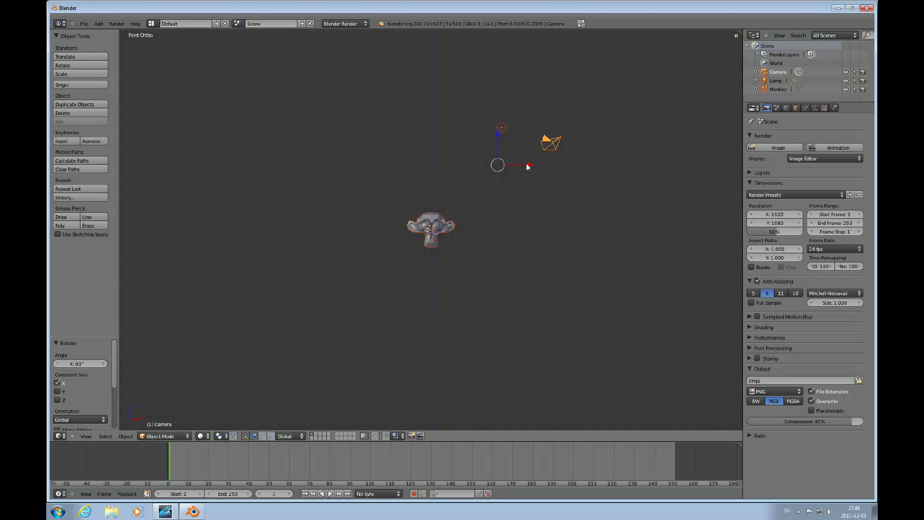
pyautogui.press('g')
pyautogui.press('x')
pyautogui.press('Escape')
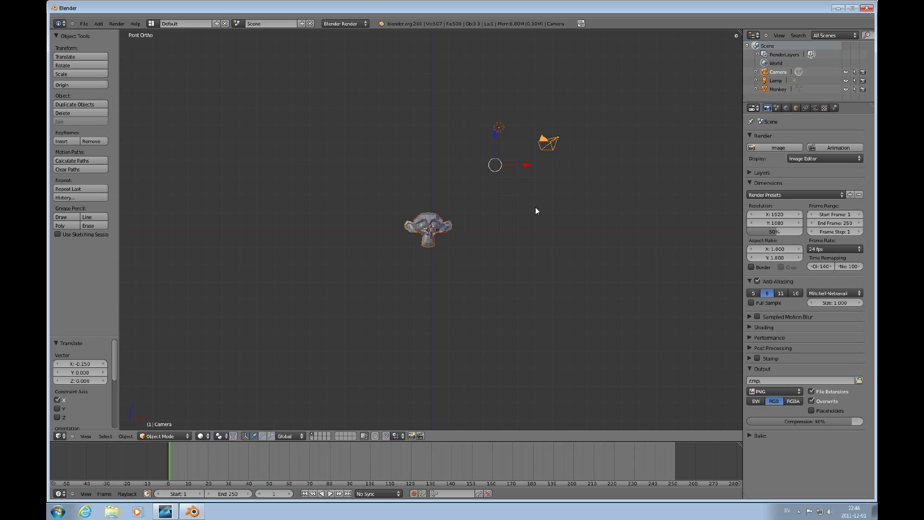
# Toggle select-all a few times, then select only the monkey.
pyautogui.press('a')
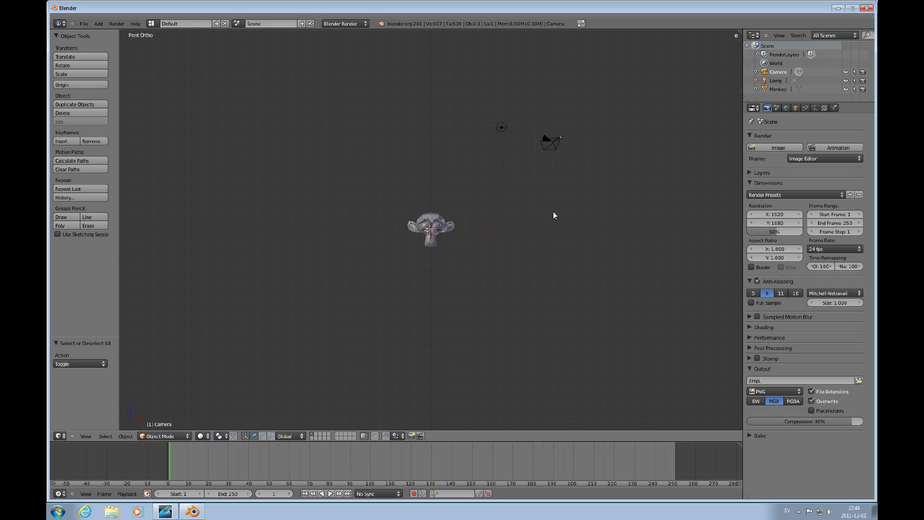
pyautogui.press('a')
pyautogui.press('a')
pyautogui.press('a')
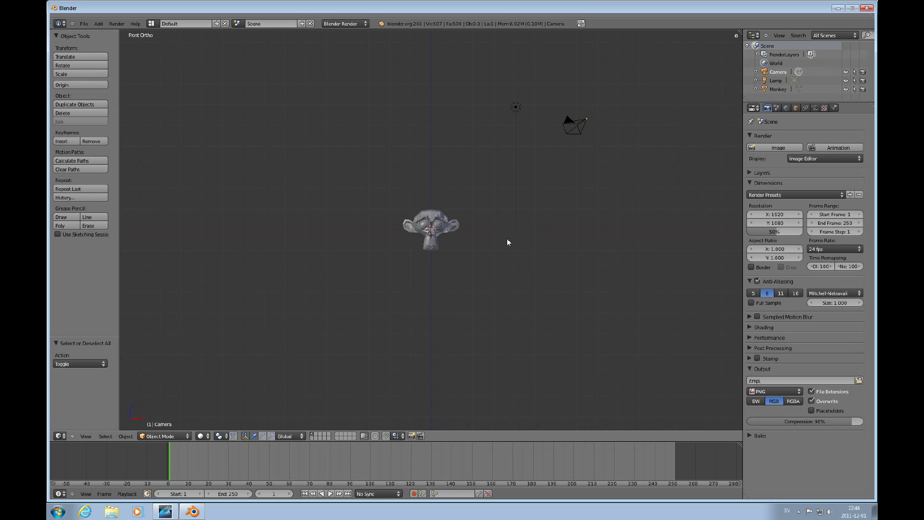
pyautogui.press('a')
pyautogui.scroll(-1, 508, 238)
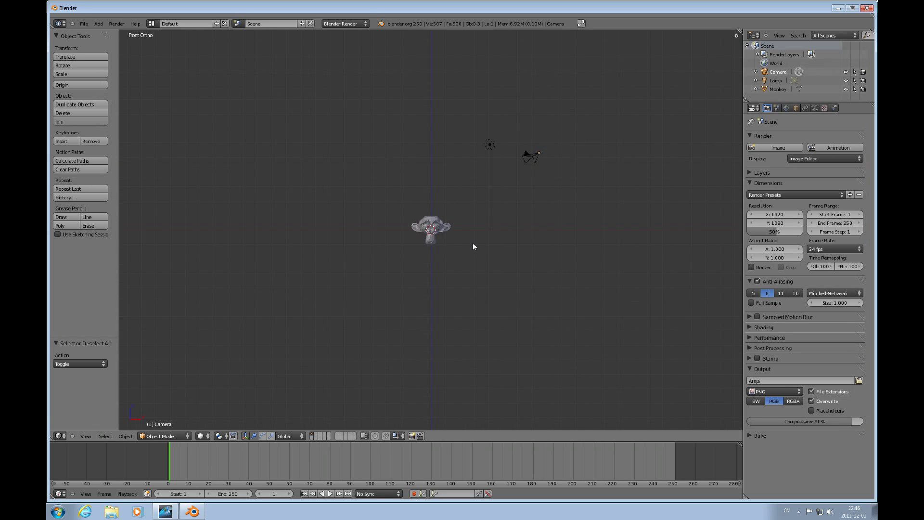
pyautogui.rightClick(440, 230)
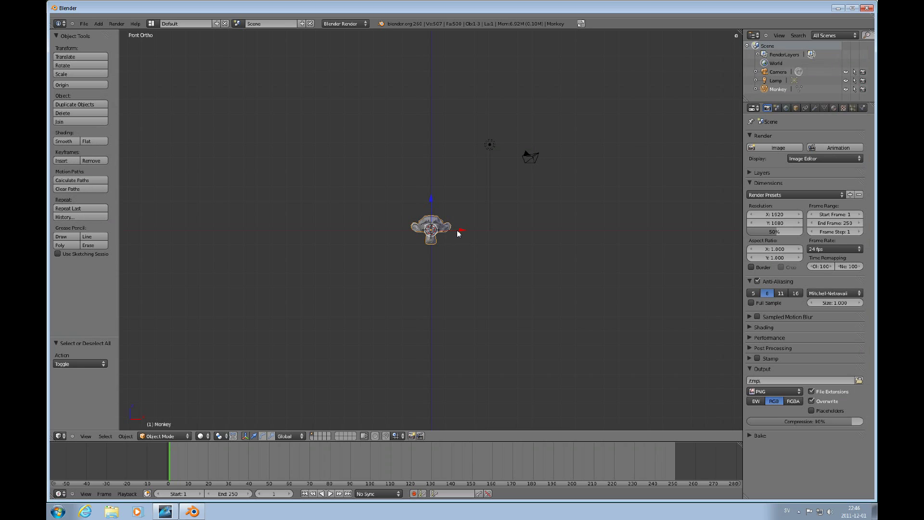
# Enter Edit Mode on the monkey and deselect its whole mesh.
pyautogui.press('Tab')
pyautogui.scroll(10, 472, 253)
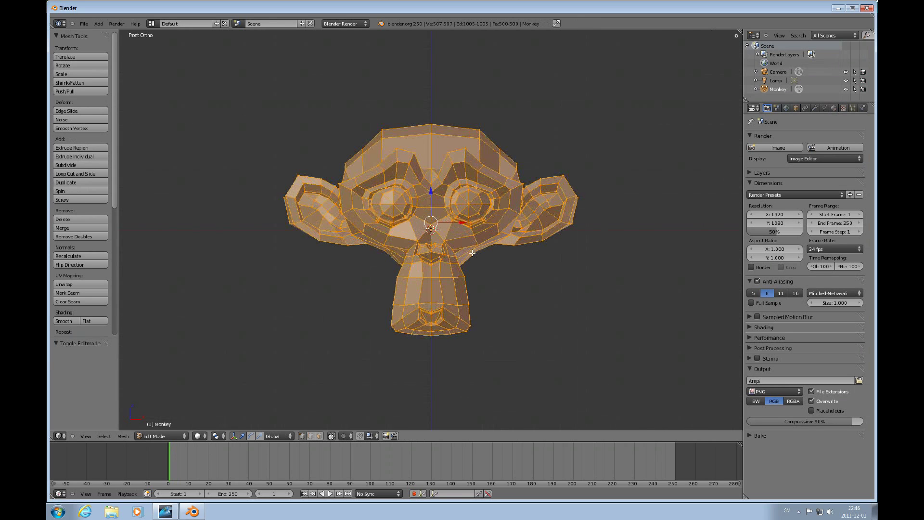
pyautogui.scroll(-2, 475, 251)
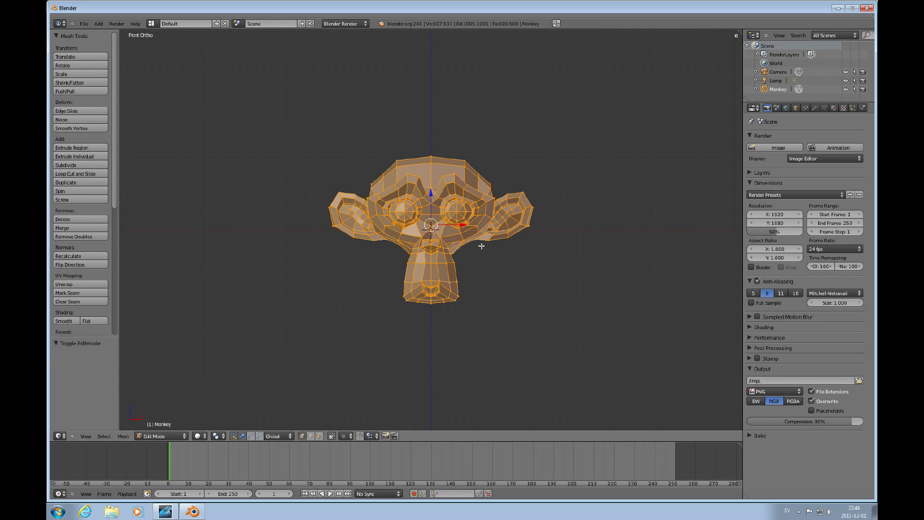
pyautogui.press('a')
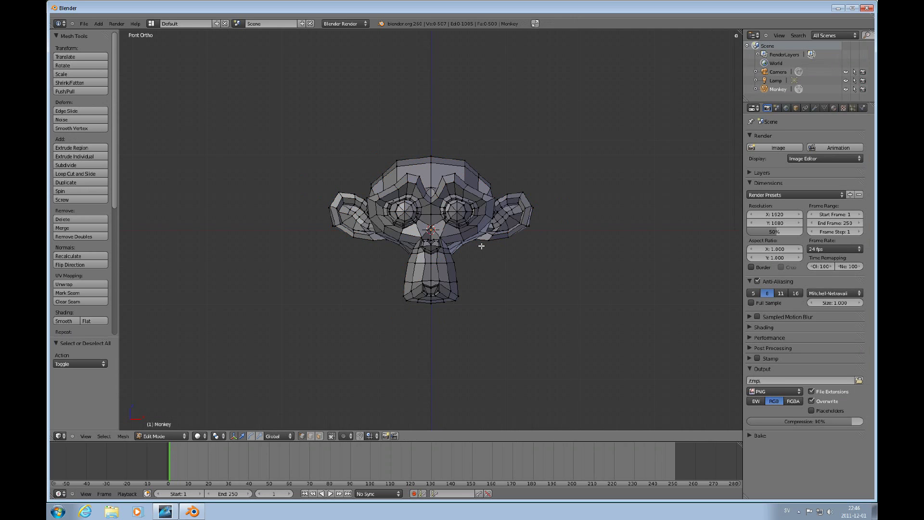
pyautogui.scroll(2, 485, 231)
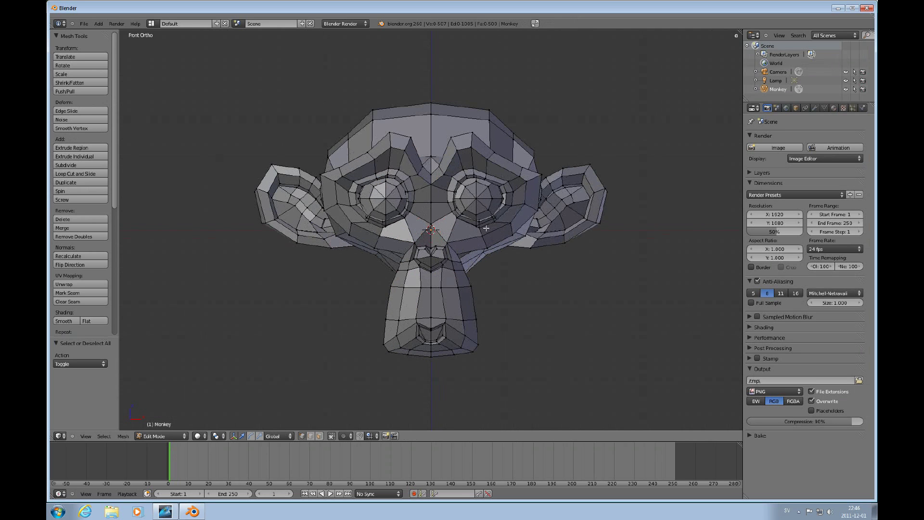
pyautogui.scroll(2, 486, 228)
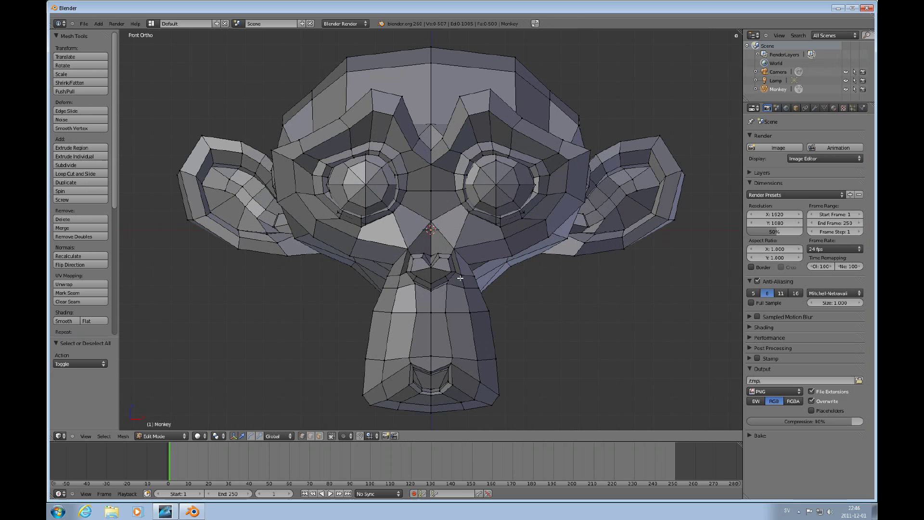
# Select vertices near the eyes and drag an upper-right brow vertex up and left.
pyautogui.rightClick(469, 213)
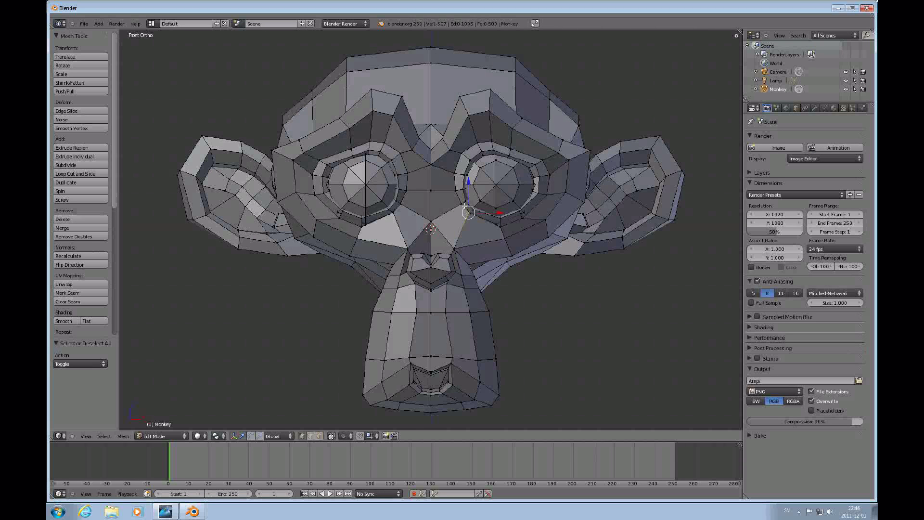
pyautogui.rightClick(432, 191)
pyautogui.rightClick(468, 116)
pyautogui.moveTo(470, 116); pyautogui.dragTo(460, 97)
# Switch to edge select mode and pick four edges on the head's right side.
pyautogui.hotkey('ctrl', 'Tab')
pyautogui.click(457, 182)
pyautogui.rightClick(466, 112)
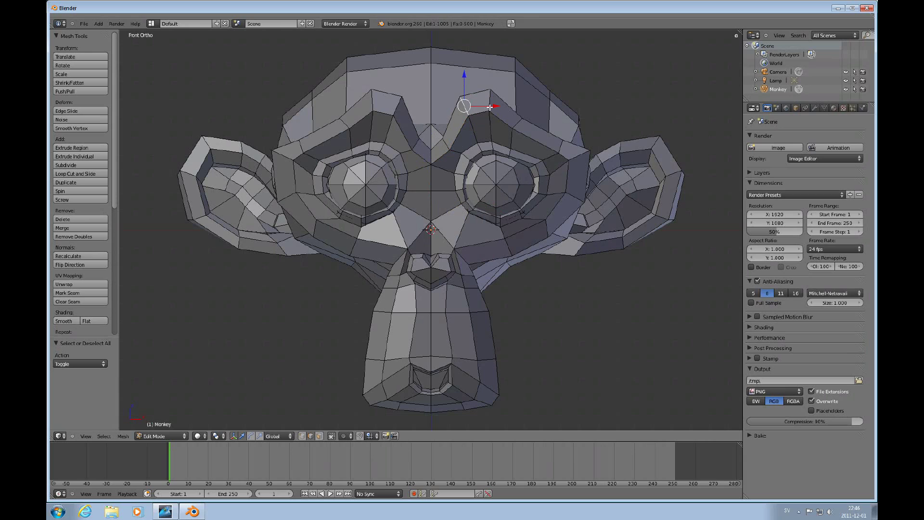
pyautogui.rightClick(520, 123)
pyautogui.rightClick(559, 147)
pyautogui.rightClick(559, 171)
pyautogui.hotkey('ctrl', 'Tab')
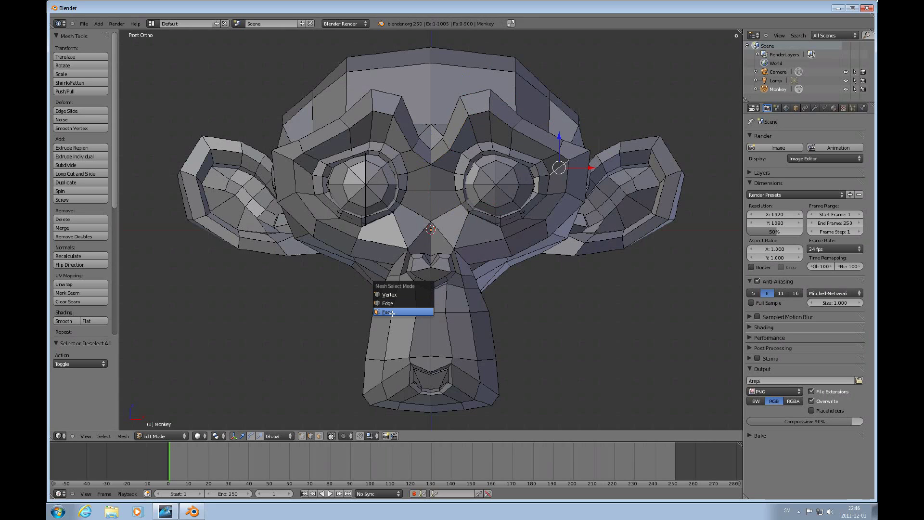
# Switch to face select mode and pick faces between the monkey's eyes.
pyautogui.click(403, 314)
pyautogui.moveTo(441, 214); pyautogui.dragTo(444, 206, button='right')
pyautogui.rightClick(425, 187)
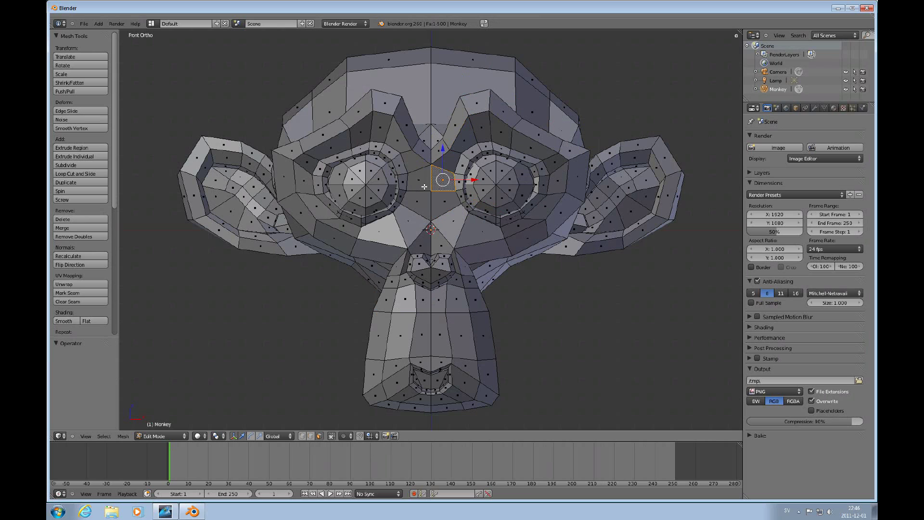
pyautogui.rightClick(425, 184)
pyautogui.rightClick(422, 164)
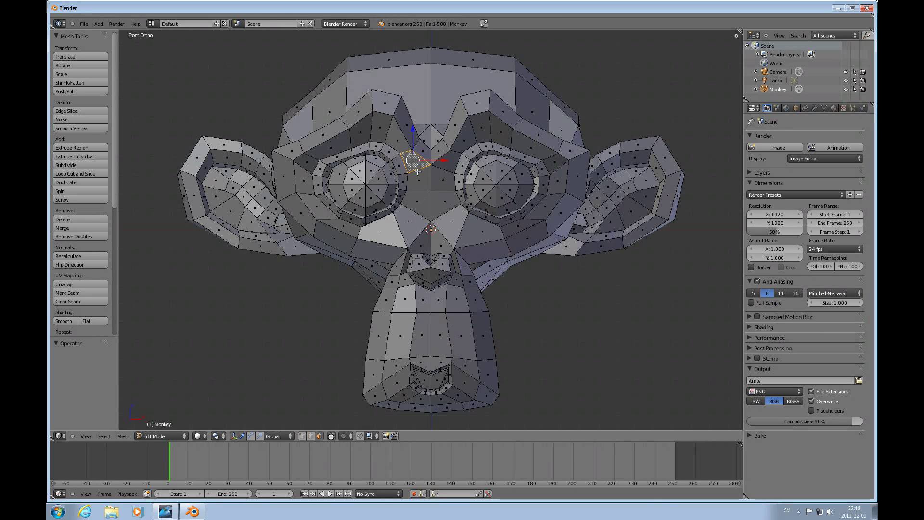
# Grow the face patch above the left eye and below the eyes, then deselect all.
pyautogui.keyDown('shift'); pyautogui.rightClick(423, 147); pyautogui.keyUp('shift')
pyautogui.keyDown('shift'); pyautogui.rightClick(441, 150); pyautogui.keyUp('shift')
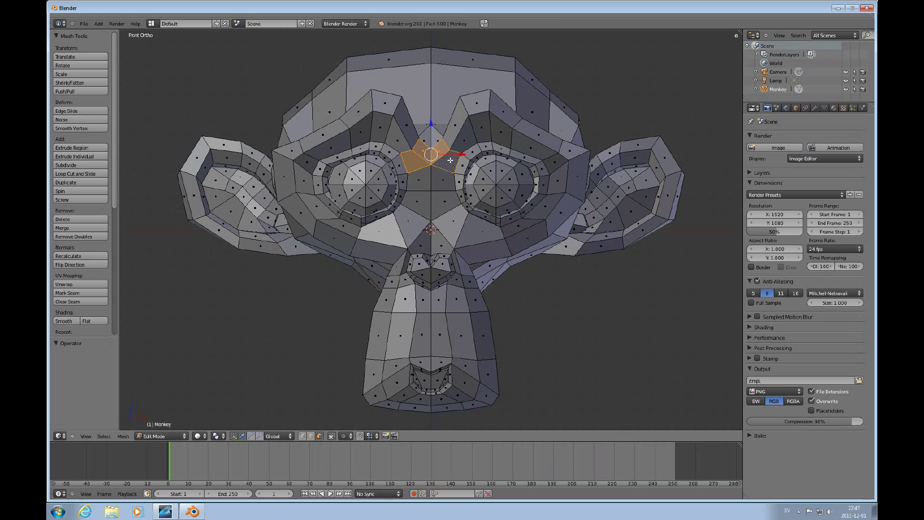
pyautogui.keyDown('shift'); pyautogui.rightClick(444, 179); pyautogui.keyUp('shift')
pyautogui.keyDown('shift'); pyautogui.rightClick(426, 180); pyautogui.keyUp('shift')
pyautogui.keyDown('shift'); pyautogui.rightClick(423, 200); pyautogui.keyUp('shift')
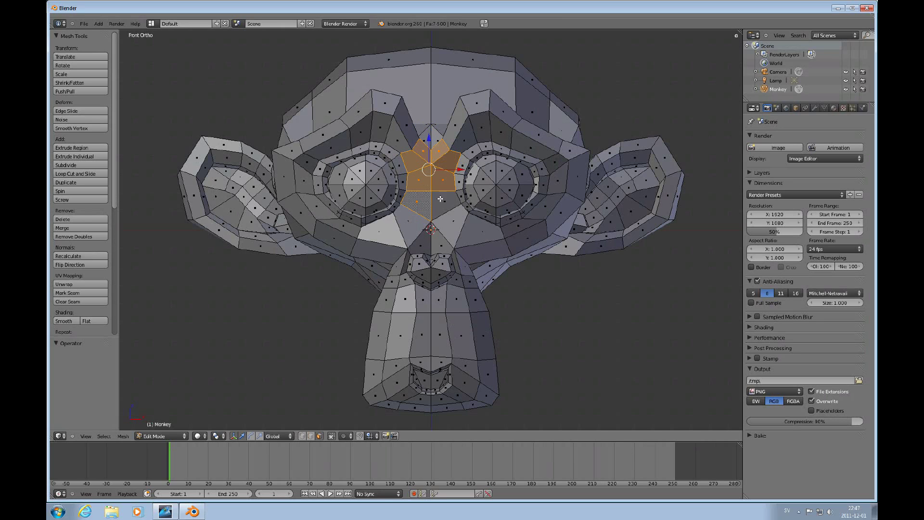
pyautogui.keyDown('shift'); pyautogui.rightClick(442, 200); pyautogui.keyUp('shift')
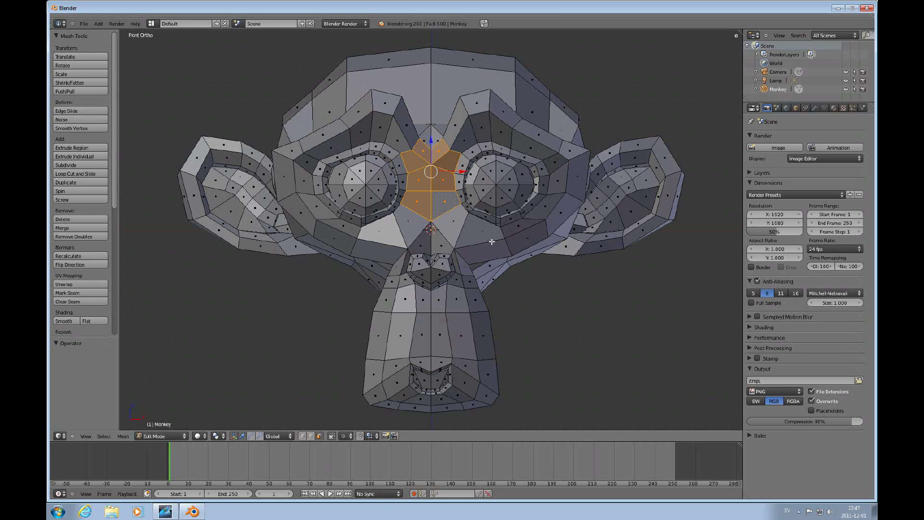
pyautogui.press('a')
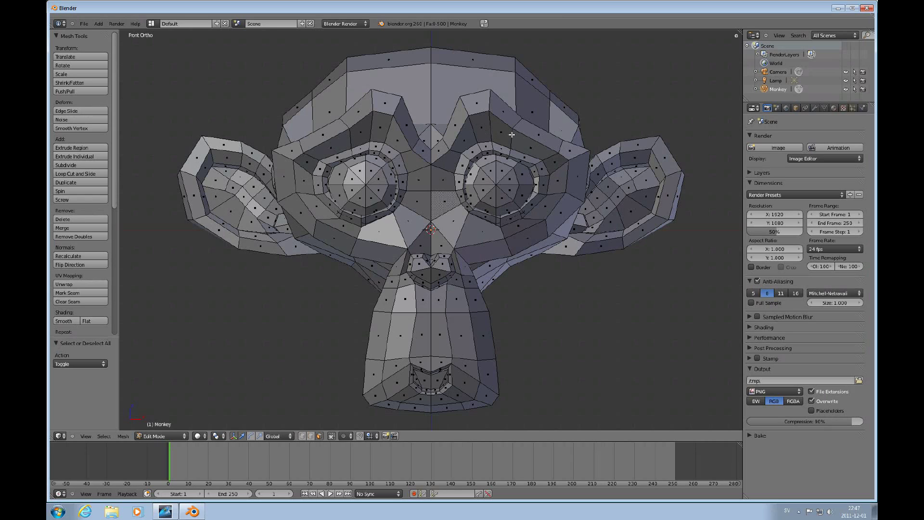
# Select face loops around both eyes, the muzzle and down the face centre, then deselect all.
pyautogui.keyDown('alt'); pyautogui.rightClick(562, 143); pyautogui.keyUp('alt')
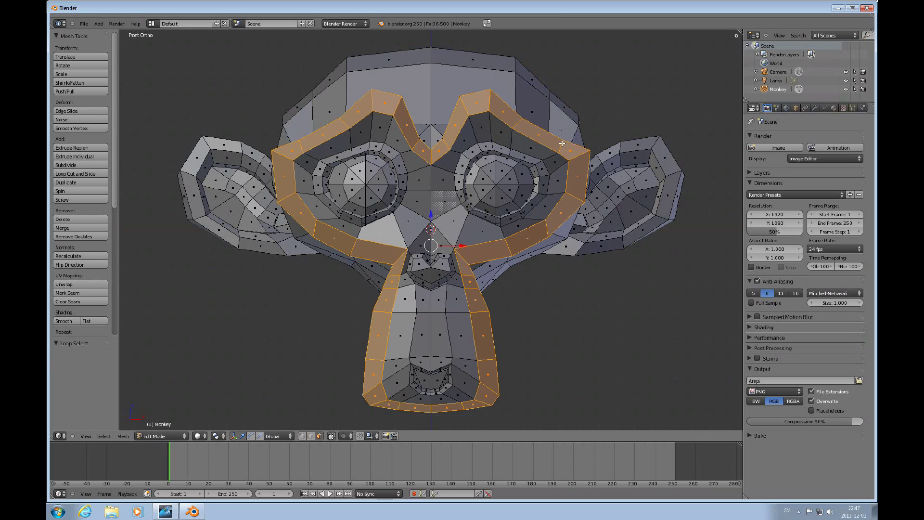
pyautogui.keyDown('alt'); pyautogui.rightClick(491, 134); pyautogui.keyUp('alt')
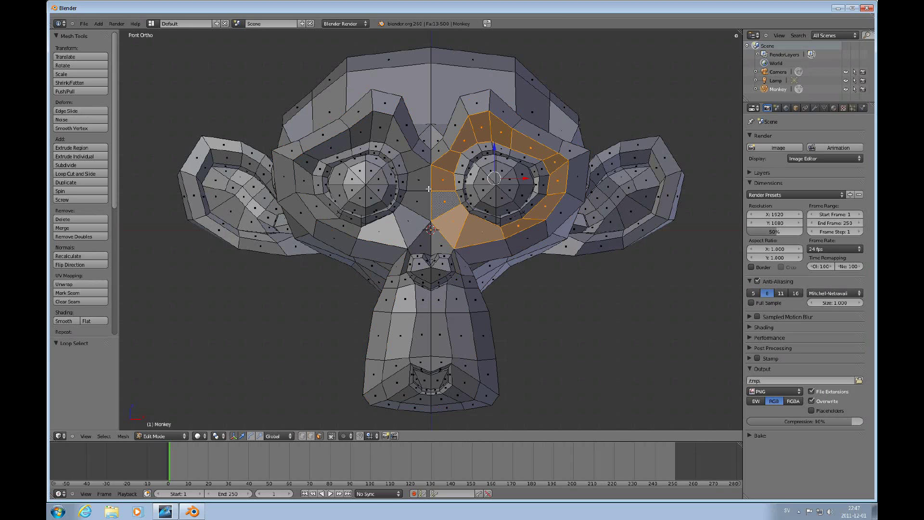
pyautogui.keyDown('alt'); pyautogui.rightClick(423, 197); pyautogui.keyUp('alt')
pyautogui.keyDown('alt'); pyautogui.rightClick(462, 188); pyautogui.keyUp('alt')
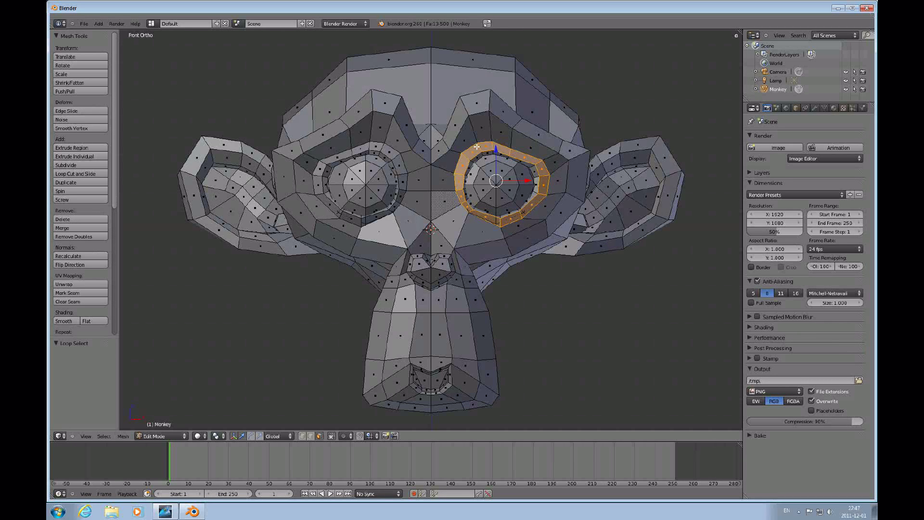
pyautogui.keyDown('alt'); pyautogui.keyDown('shift'); pyautogui.rightClick(445, 145); pyautogui.keyUp('shift'); pyautogui.keyUp('alt')
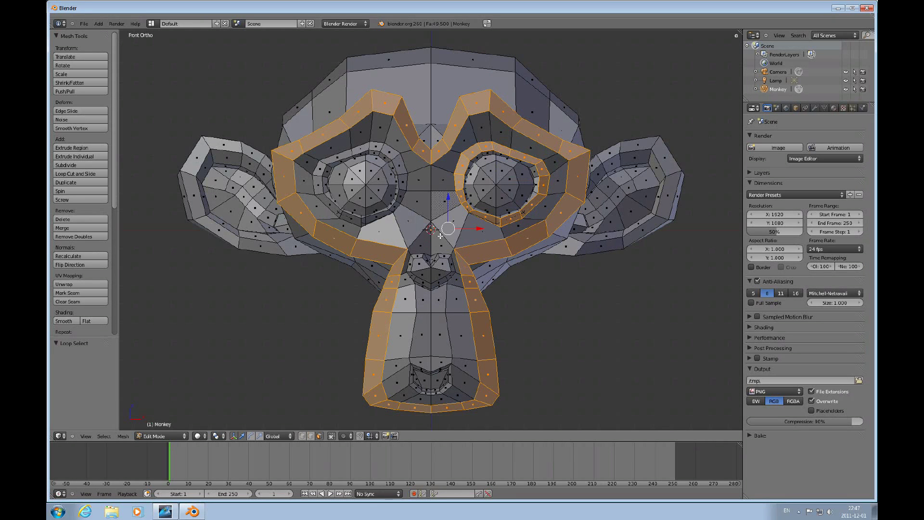
pyautogui.keyDown('alt'); pyautogui.keyDown('shift'); pyautogui.rightClick(461, 225); pyautogui.keyUp('shift'); pyautogui.keyUp('alt')
pyautogui.moveTo(546, 117); pyautogui.dragTo(486, 181, button='middle')
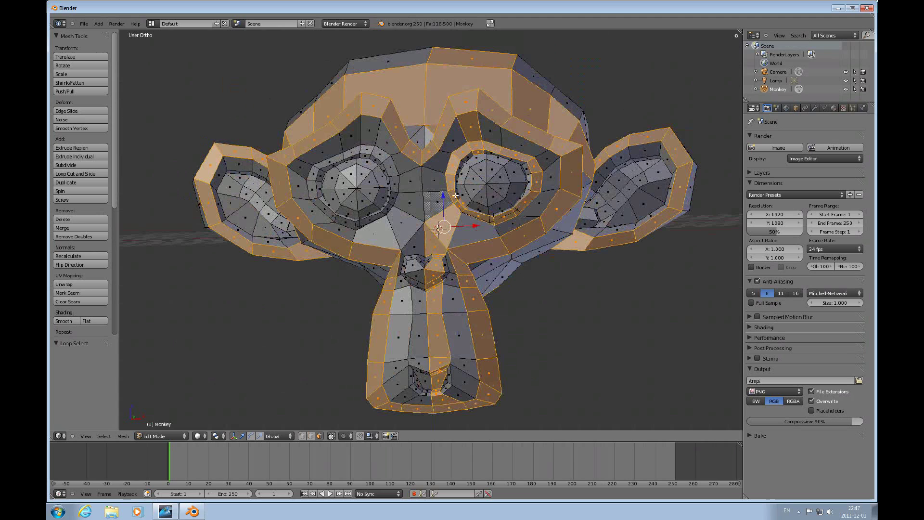
pyautogui.press('a')
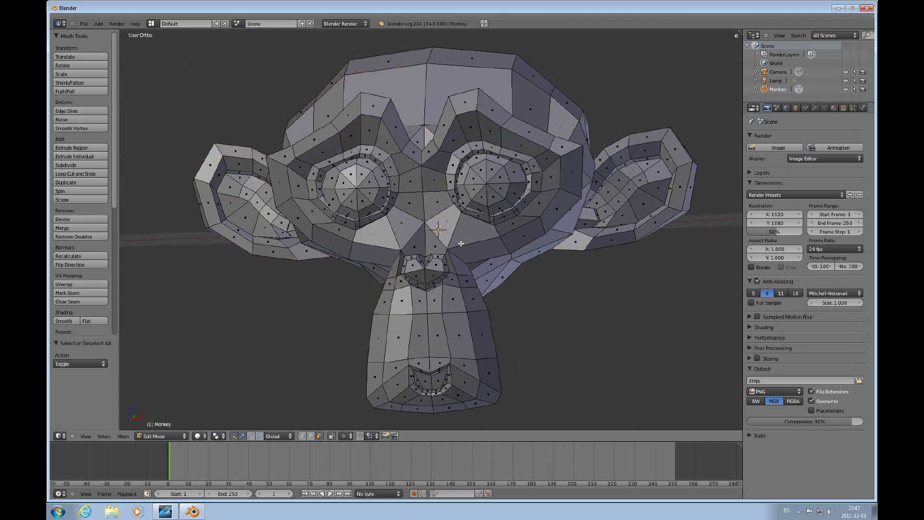
# Return to orthographic front view, then select and clear the eyes-and-muzzle loop.
pyautogui.press('KP_1')
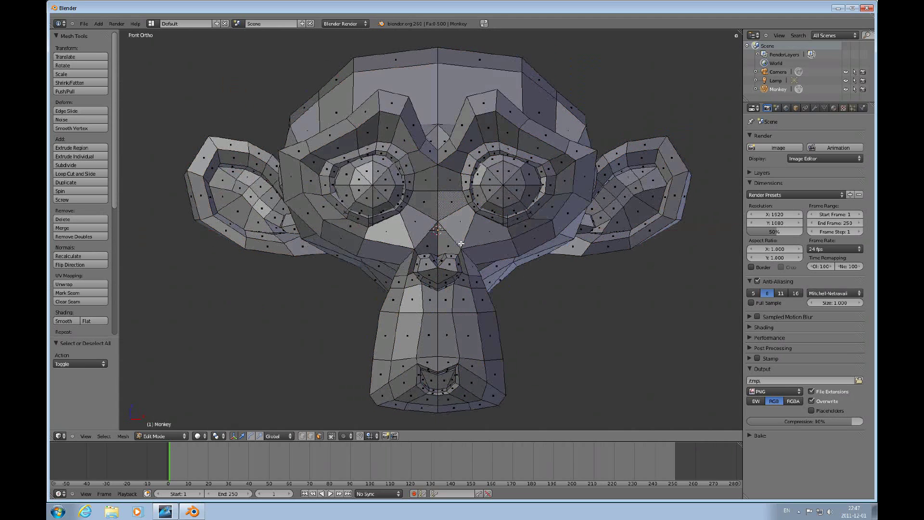
pyautogui.press('KP_5')
pyautogui.scroll(4, 461, 244)
pyautogui.scroll(-5, 461, 244)
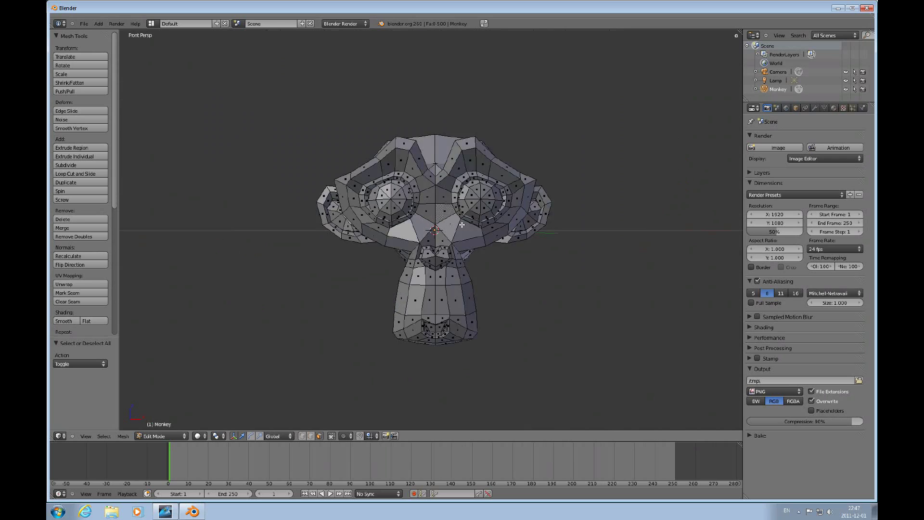
pyautogui.press('KP_5')
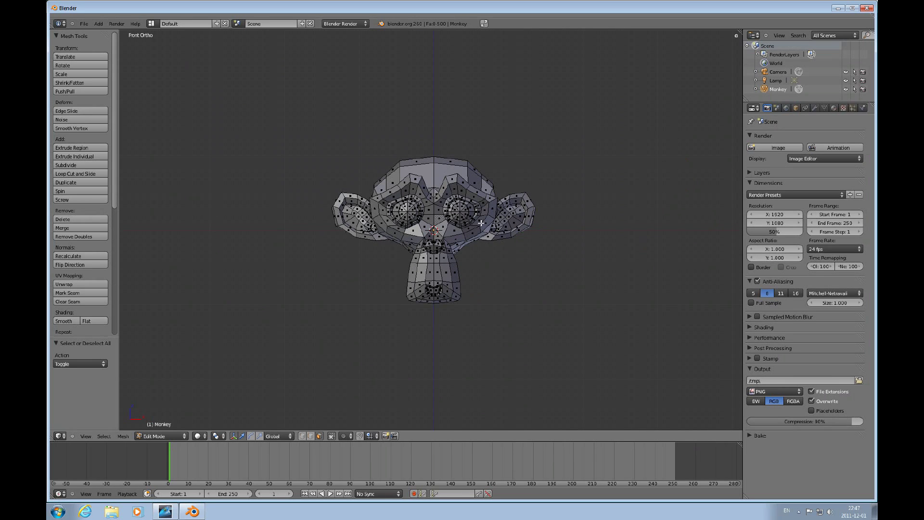
pyautogui.scroll(4, 481, 223)
pyautogui.scroll(-1, 481, 223)
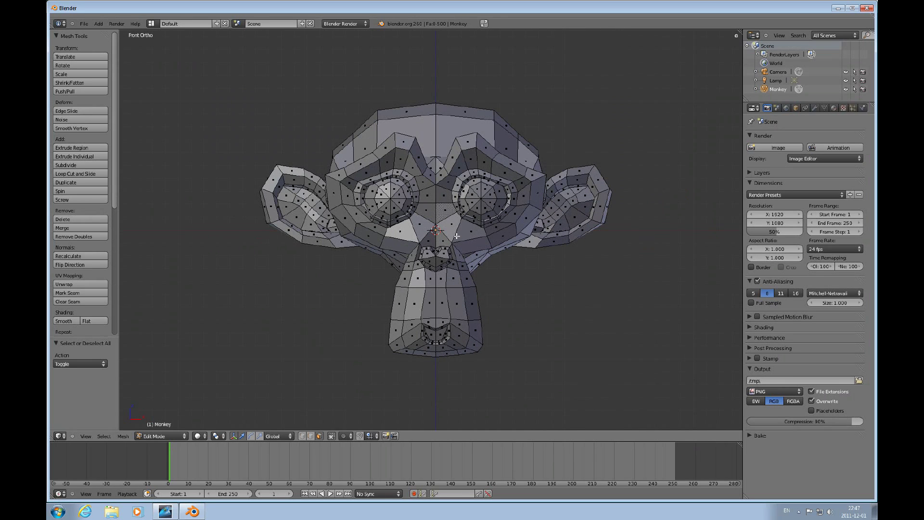
pyautogui.keyDown('alt'); pyautogui.rightClick(488, 242); pyautogui.keyUp('alt')
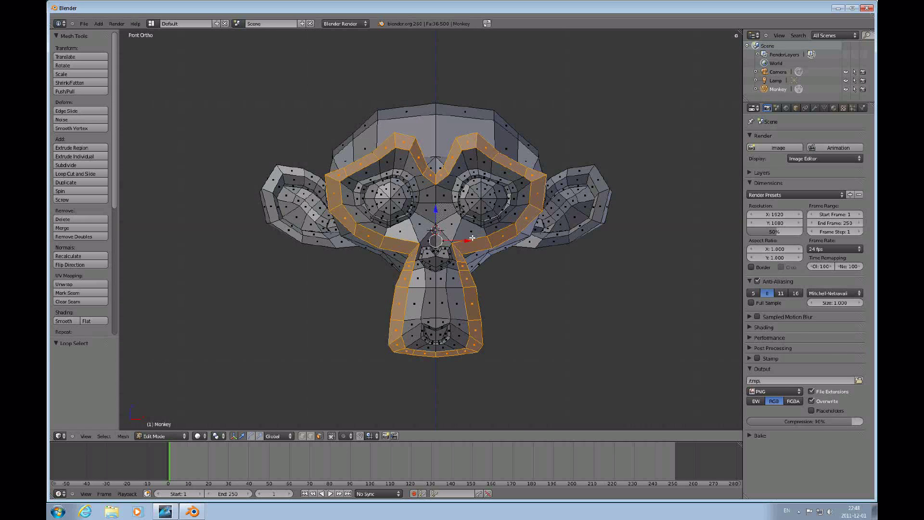
pyautogui.press('a')
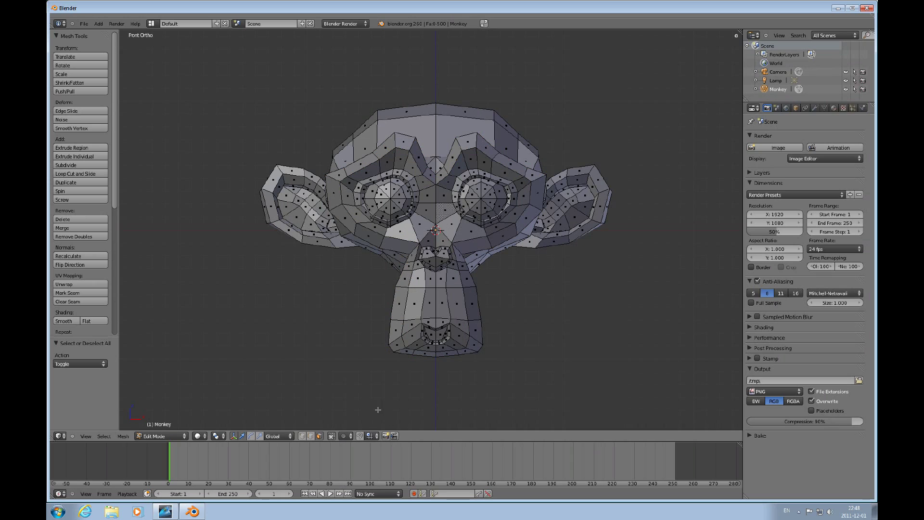
# Turn off 'Limit selection to visible' and view the monkey from behind, toggling occlusion back and forth.
pyautogui.click(332, 437)
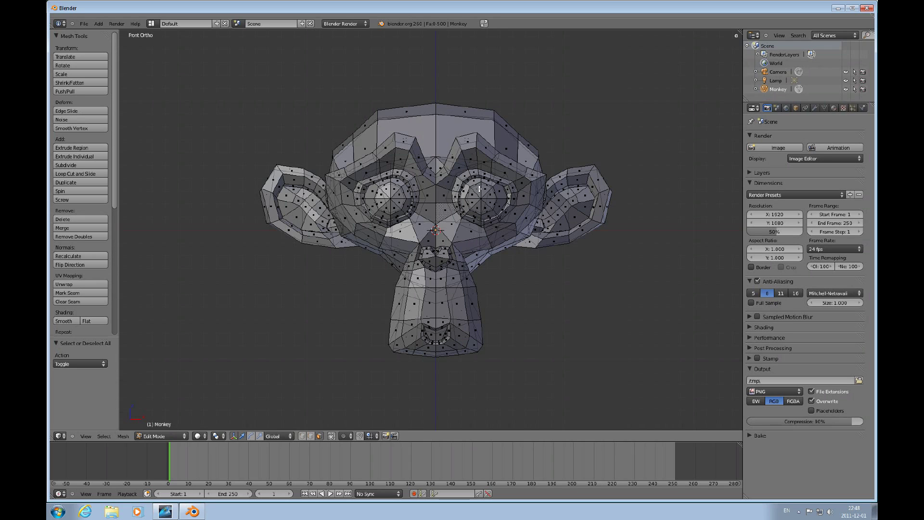
pyautogui.moveTo(479, 189); pyautogui.dragTo(480, 189, button='middle')
pyautogui.press('ctrl+KP_1')
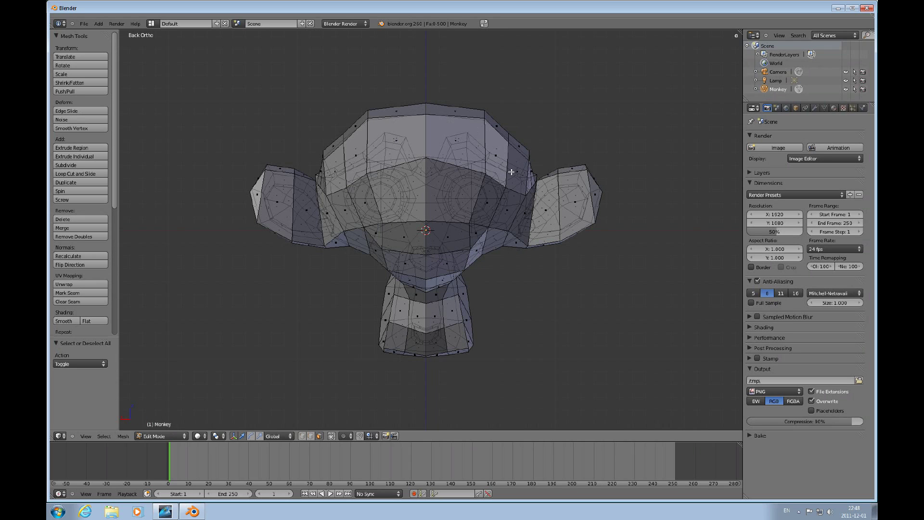
pyautogui.click(319, 436)
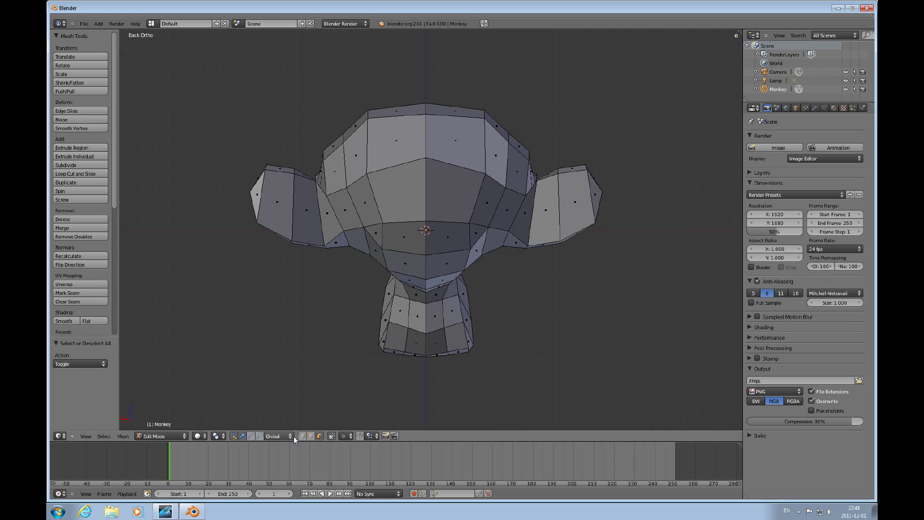
pyautogui.click(332, 436)
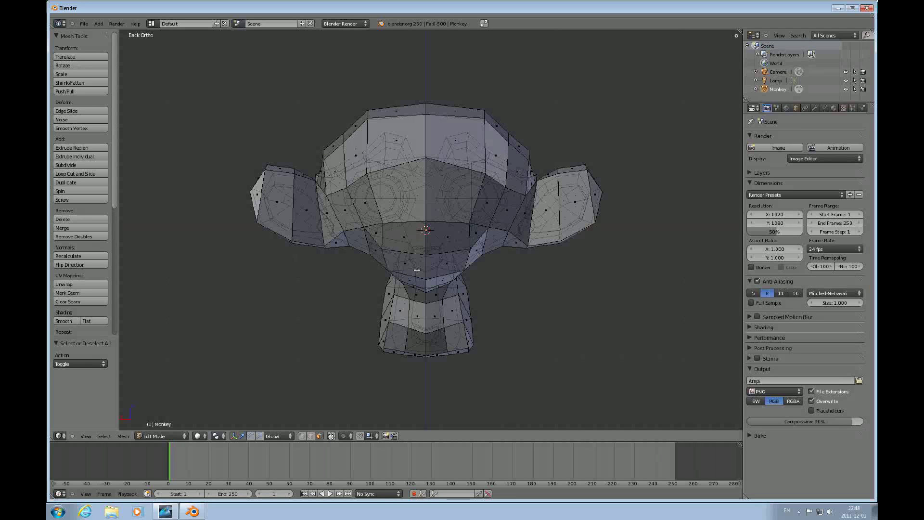
# Select and deselect all, toggle wireframe and back, and leave occlusion off so hidden geometry shows.
pyautogui.press('a')
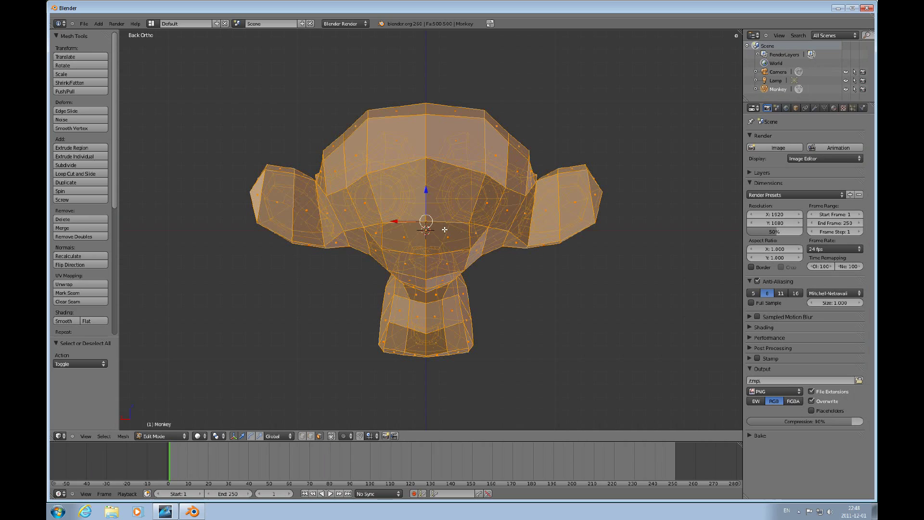
pyautogui.press('a')
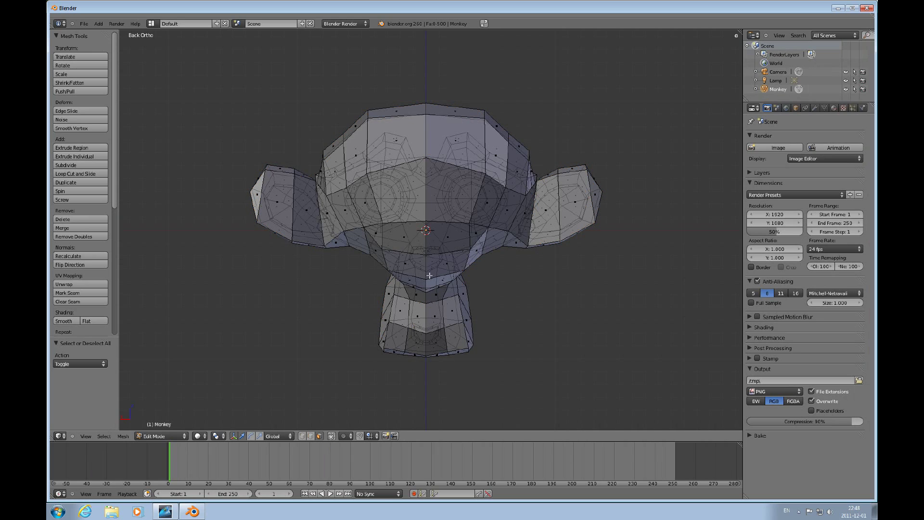
pyautogui.click(332, 436)
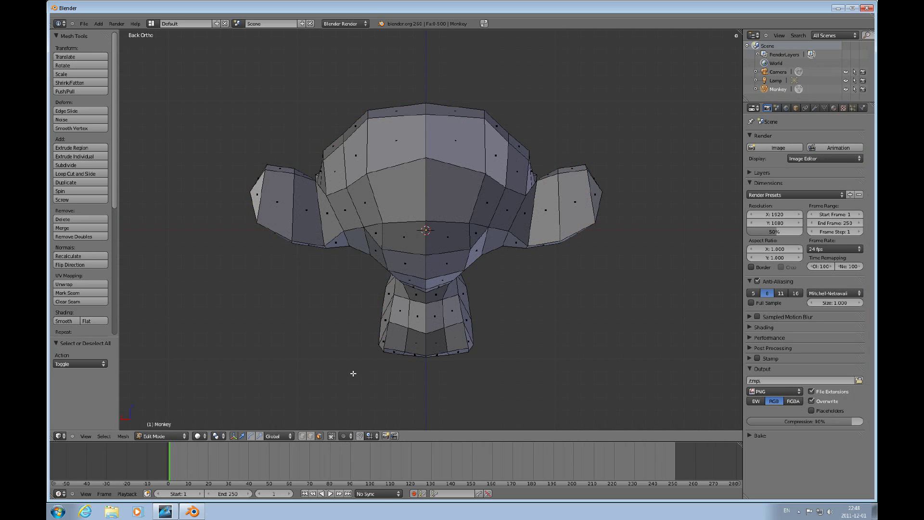
pyautogui.press('z')
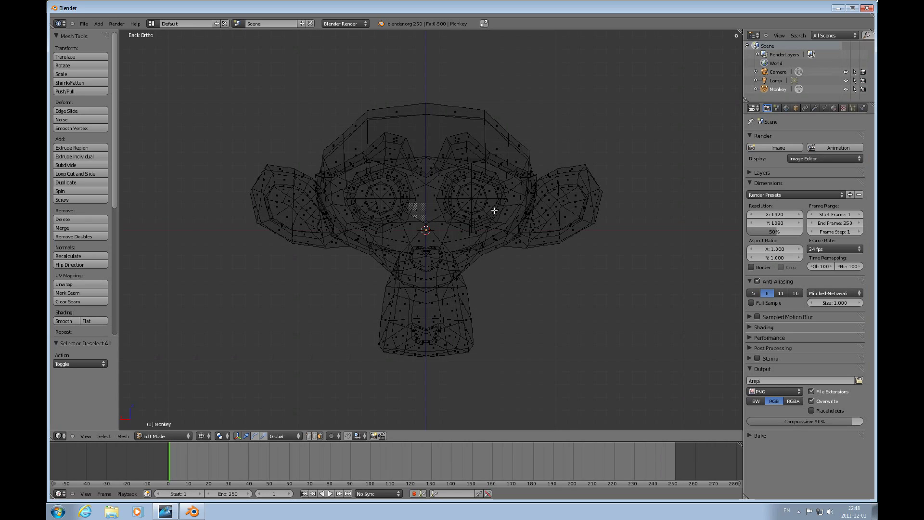
pyautogui.press('z')
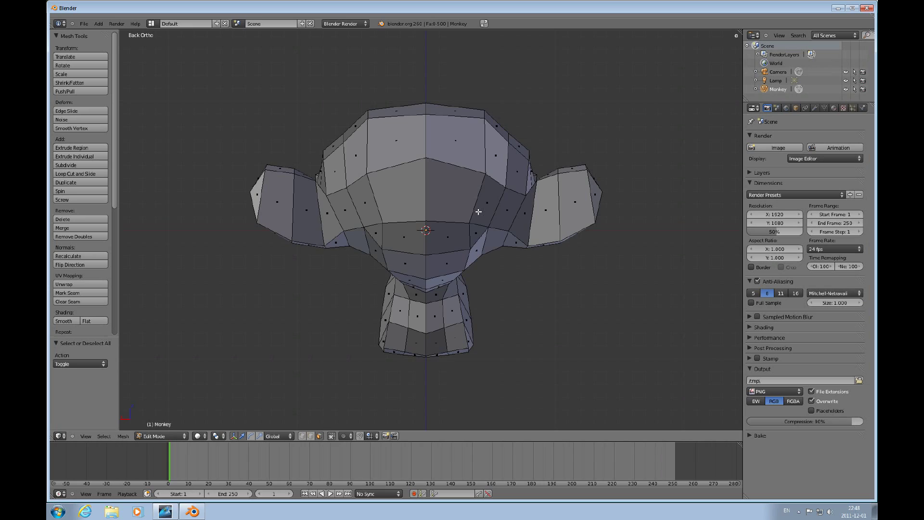
pyautogui.click(332, 436)
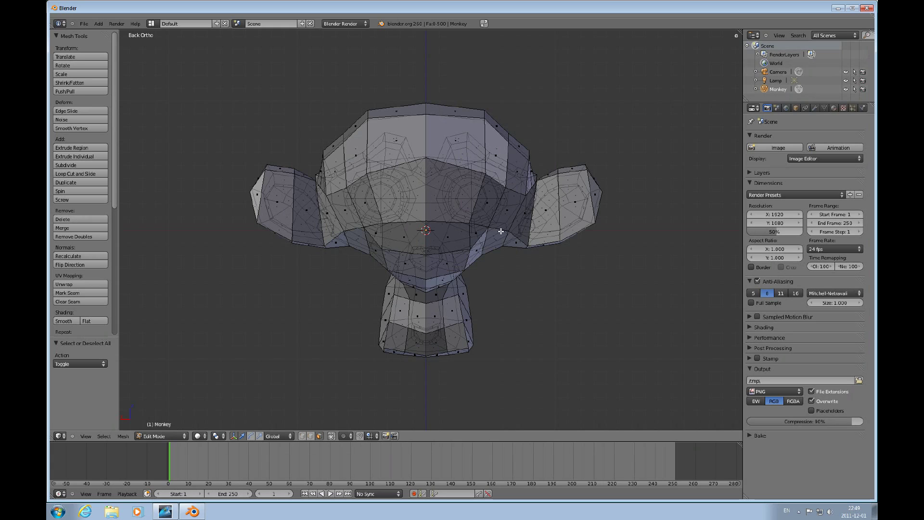
# Lasso the right half of the head's back, orbit, and toggle 'Limit selection to visible' off and on.
pyautogui.moveTo(501, 231)
pyautogui.keyDown('ctrl'); pyautogui.mouseDown()
pyautogui.moveTo(455, 249)
pyautogui.moveTo(421, 215)
pyautogui.moveTo(424, 157)
pyautogui.moveTo(441, 141)
pyautogui.moveTo(493, 139)
pyautogui.moveTo(530, 181)
pyautogui.mouseUp(); pyautogui.keyUp('ctrl')
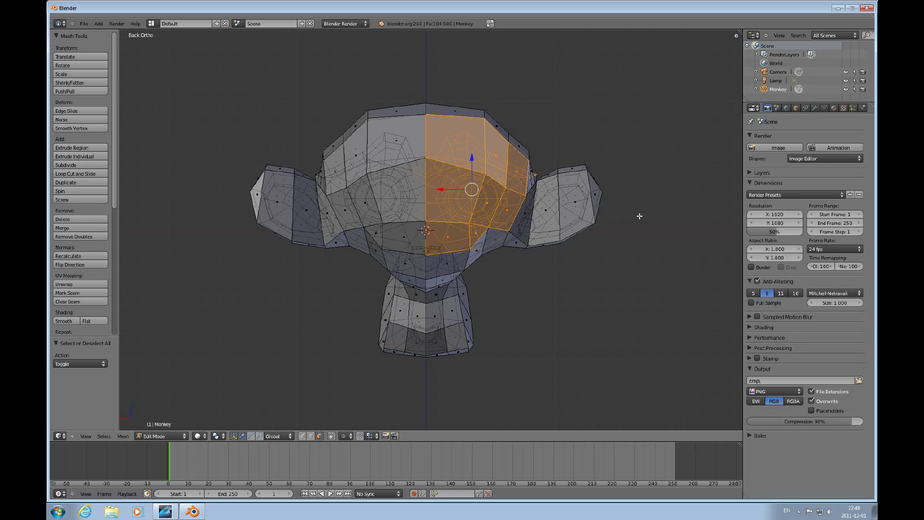
pyautogui.moveTo(639, 216); pyautogui.dragTo(449, 237, button='middle')
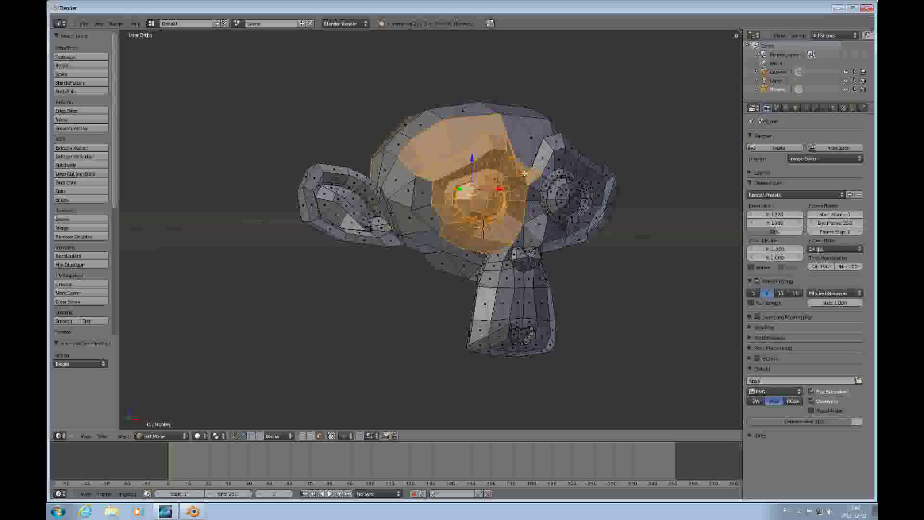
pyautogui.click(332, 435)
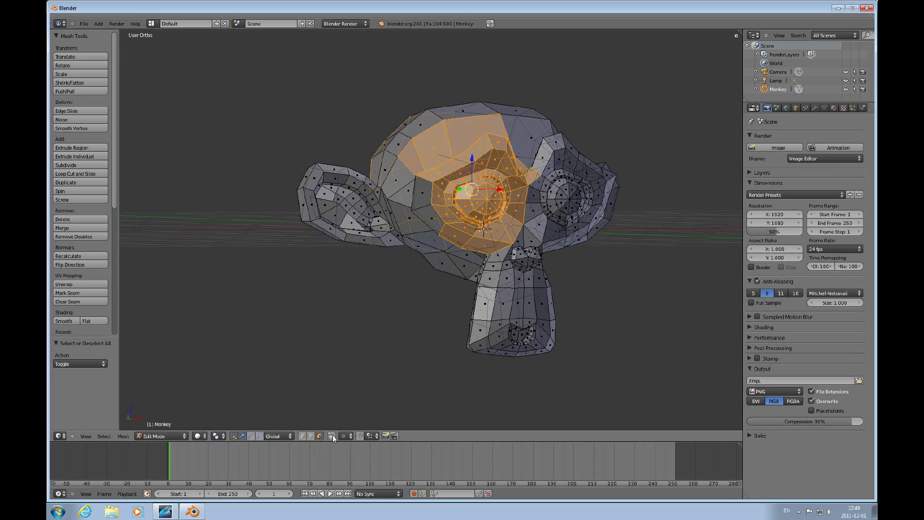
pyautogui.click(333, 436)
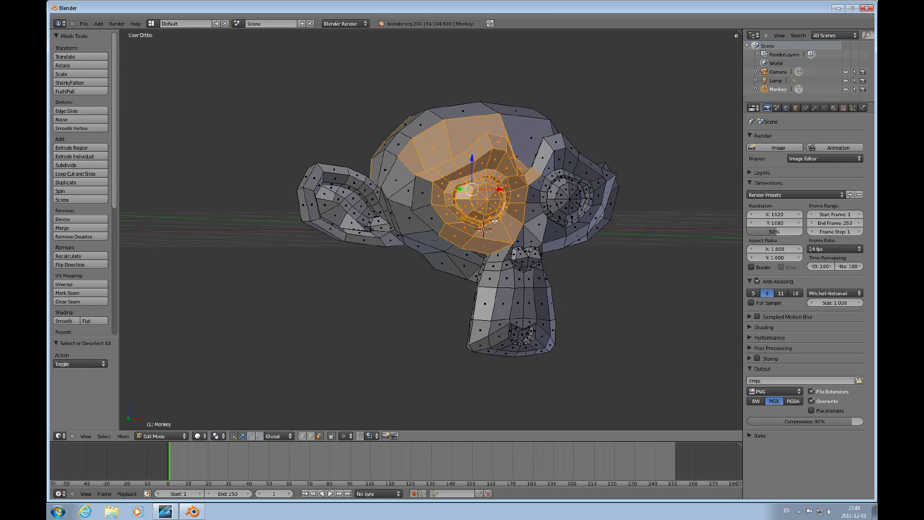
# From the front view, lasso the monkey's left half then its right side, then deselect all.
pyautogui.press('a')
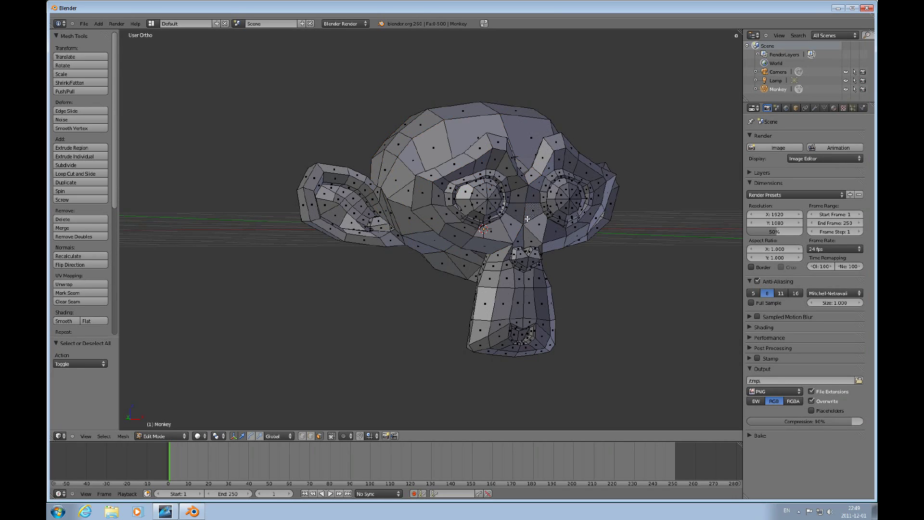
pyautogui.press('KP_1')
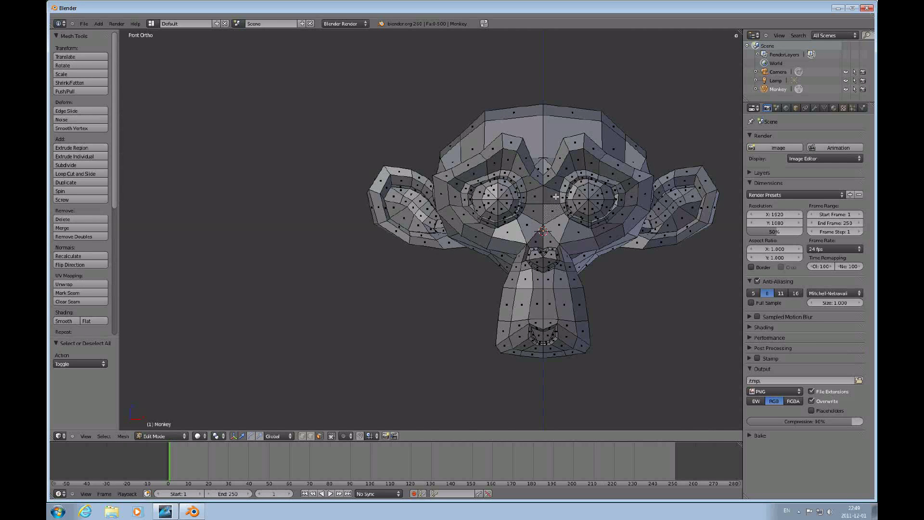
pyautogui.scroll(-3, 553, 197)
pyautogui.scroll(3, 522, 250)
pyautogui.scroll(-2, 522, 252)
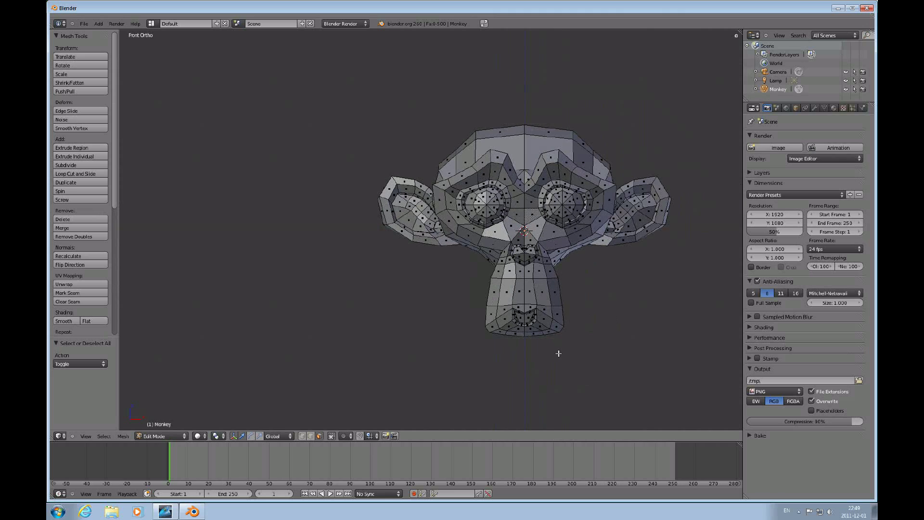
pyautogui.moveTo(577, 340)
pyautogui.keyDown('ctrl'); pyautogui.mouseDown()
pyautogui.moveTo(393, 364)
pyautogui.moveTo(305, 224)
pyautogui.moveTo(465, 153)
pyautogui.moveTo(481, 135)
pyautogui.mouseUp(); pyautogui.keyUp('ctrl')
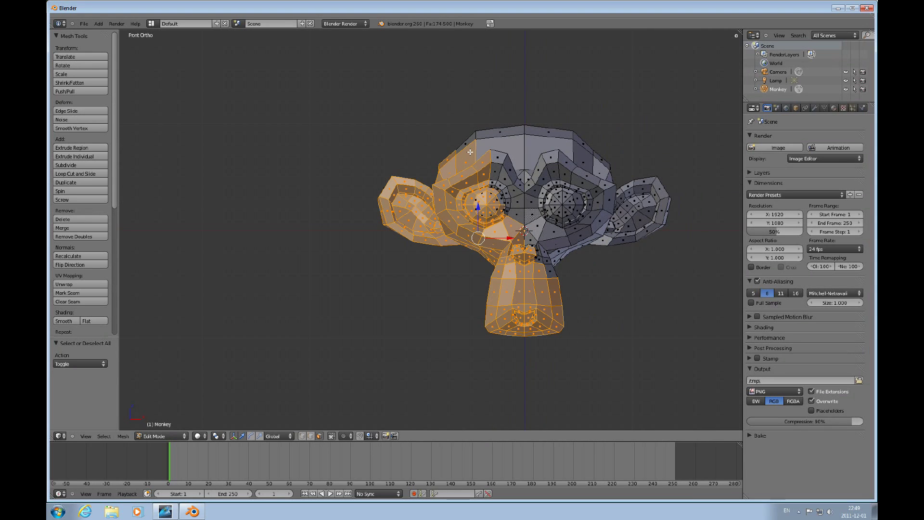
pyautogui.moveTo(569, 224)
pyautogui.keyDown('ctrl'); pyautogui.mouseDown()
pyautogui.moveTo(626, 283)
pyautogui.moveTo(695, 148)
pyautogui.mouseUp(); pyautogui.keyUp('ctrl')
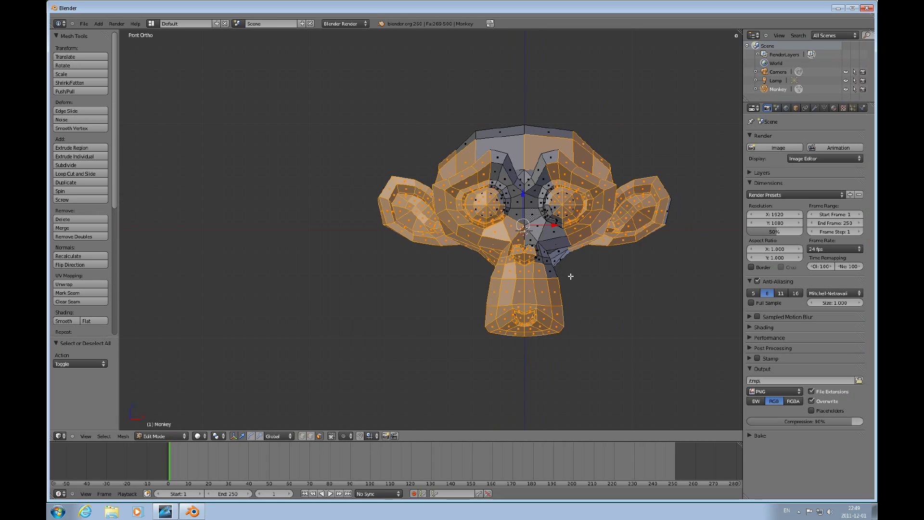
pyautogui.press('a')
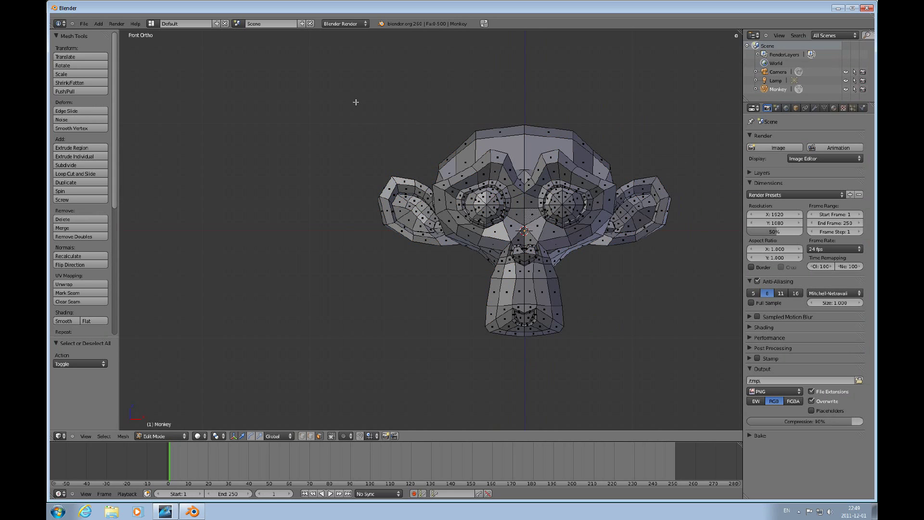
# Box-select the whole monkey, orbit and toggle see-through to check the back, then clear and face front.
pyautogui.press('b')
pyautogui.moveTo(355, 102); pyautogui.dragTo(712, 357)
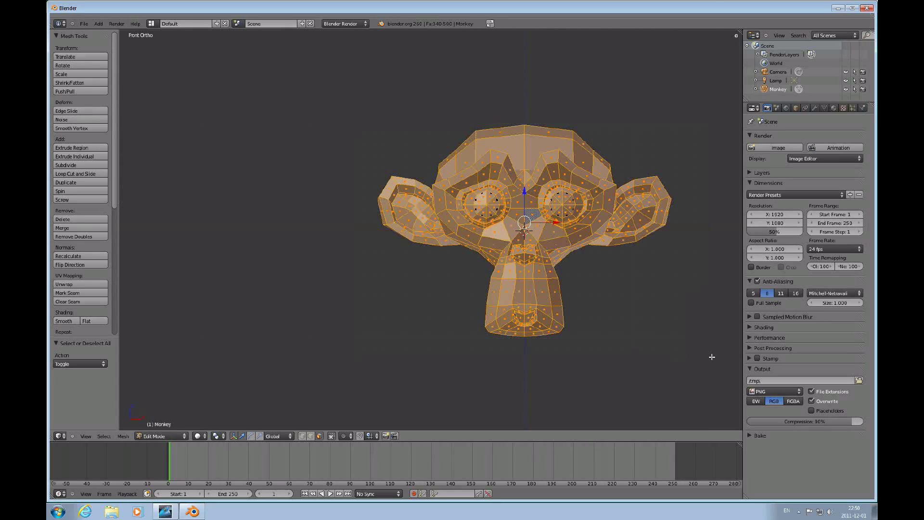
pyautogui.moveTo(642, 254); pyautogui.dragTo(443, 270, button='middle')
pyautogui.click(332, 436)
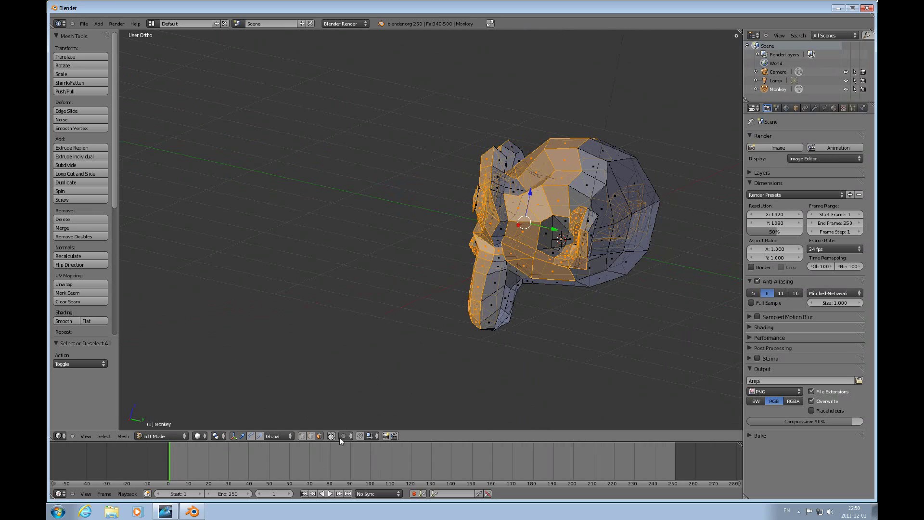
pyautogui.click(334, 437)
pyautogui.click(334, 438)
pyautogui.press('a')
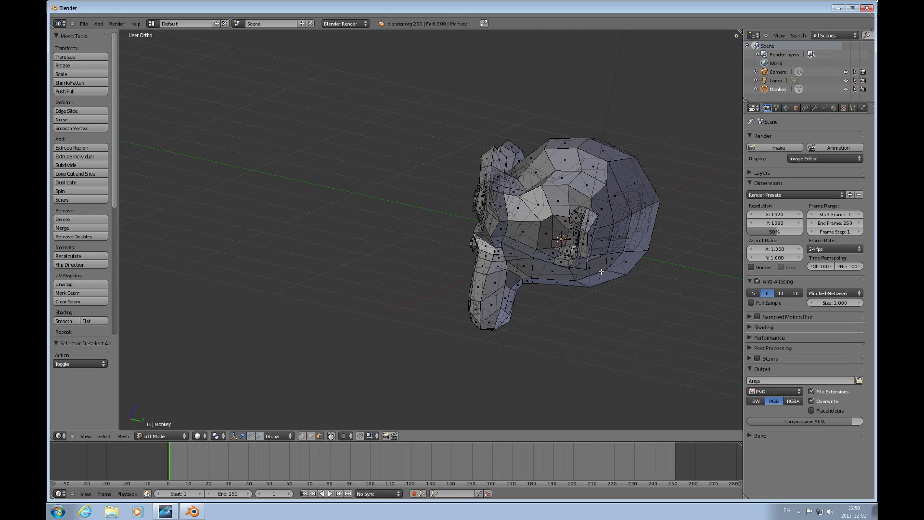
pyautogui.press('KP_1')
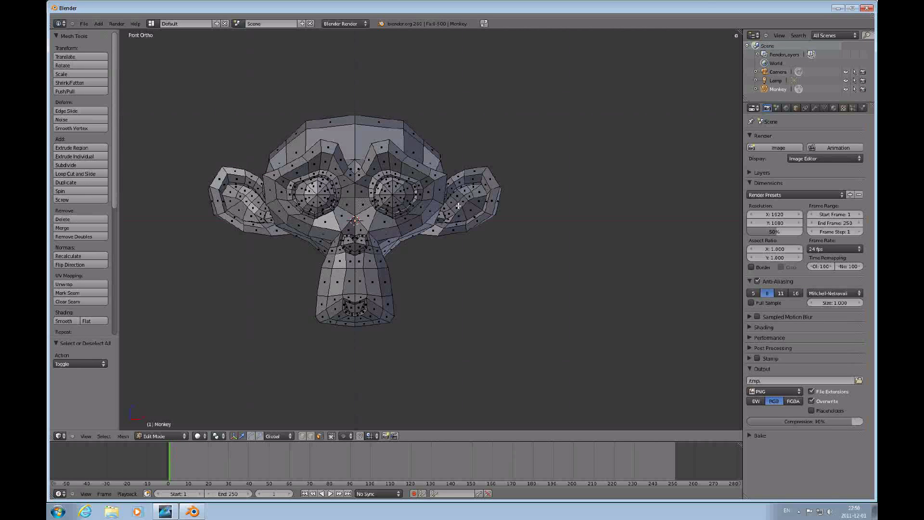
# With an enlarged circle-select brush, select, deselect and reselect the whole monkey head, then clear it.
pyautogui.keyDown('ctrl'); pyautogui.hscroll(-5, 462, 218); pyautogui.keyUp('ctrl')
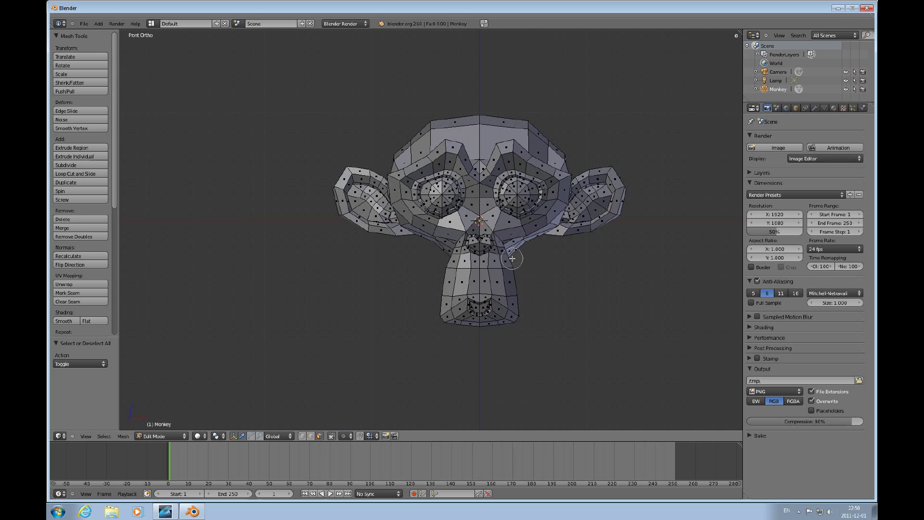
pyautogui.press('c')
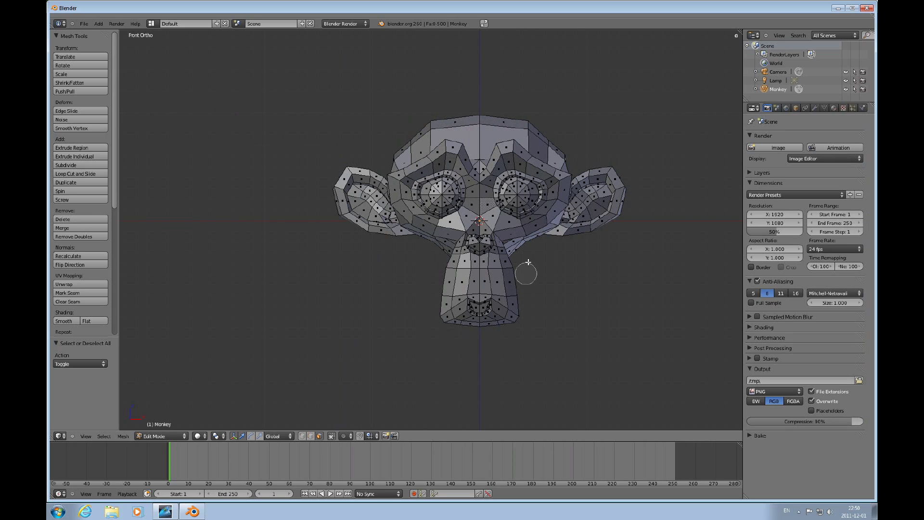
pyautogui.scroll(-5, 528, 282)
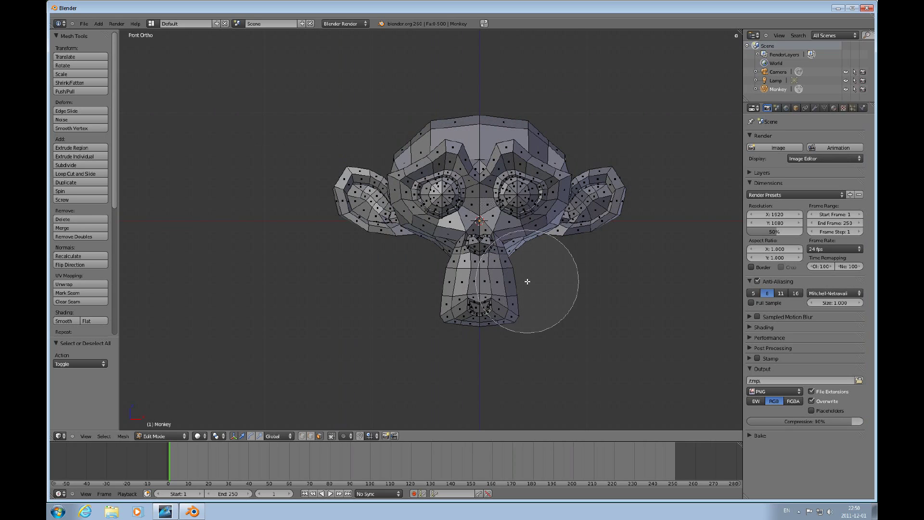
pyautogui.scroll(5, 527, 282)
pyautogui.scroll(-5, 527, 281)
pyautogui.scroll(6, 528, 281)
pyautogui.scroll(-8, 528, 282)
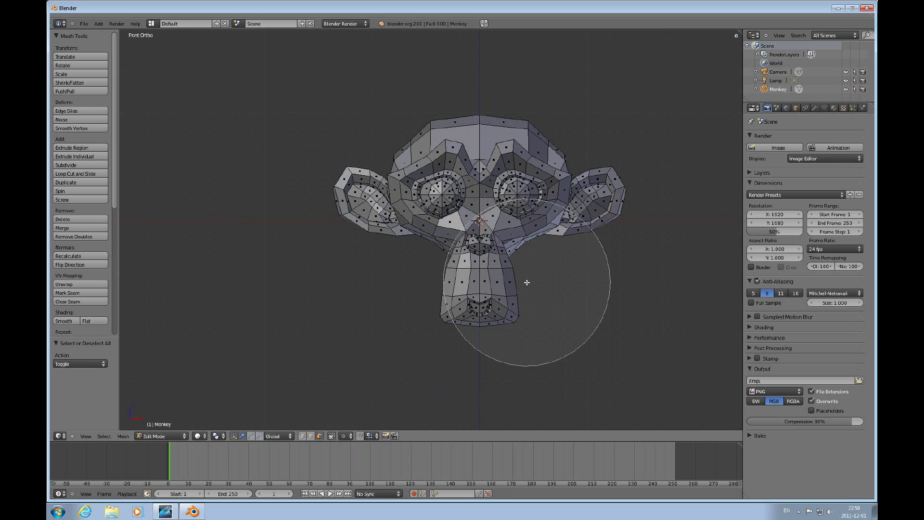
pyautogui.scroll(6, 527, 282)
pyautogui.scroll(-5, 527, 282)
pyautogui.scroll(-3, 525, 278)
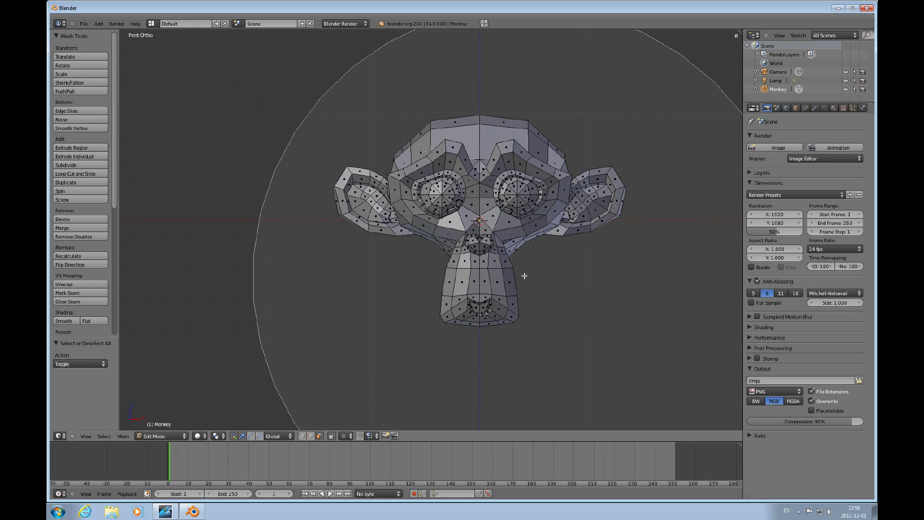
pyautogui.scroll(5, 523, 279)
pyautogui.scroll(-4, 505, 284)
pyautogui.scroll(2, 478, 237)
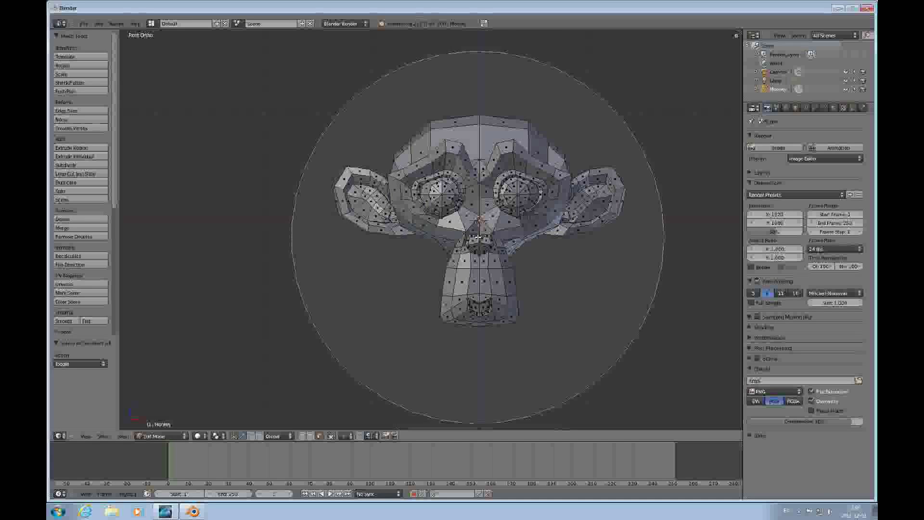
pyautogui.click(473, 212)
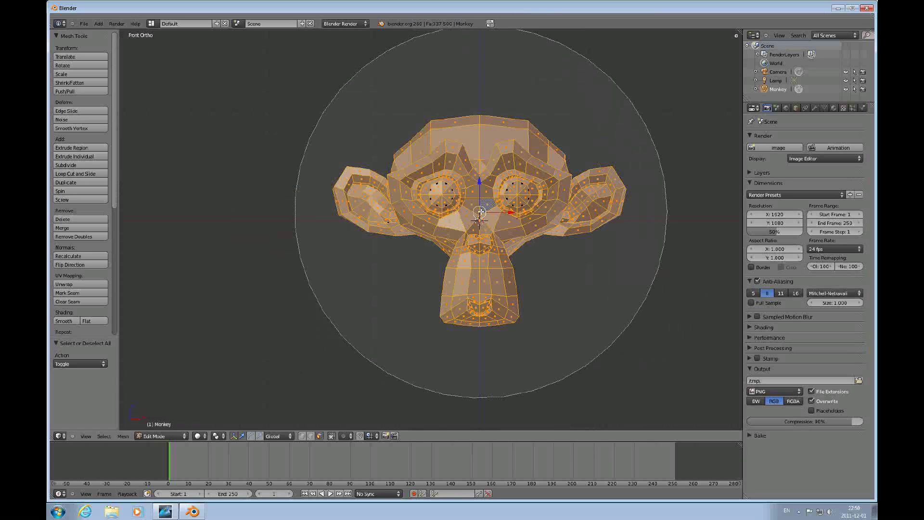
pyautogui.middleClick(477, 213)
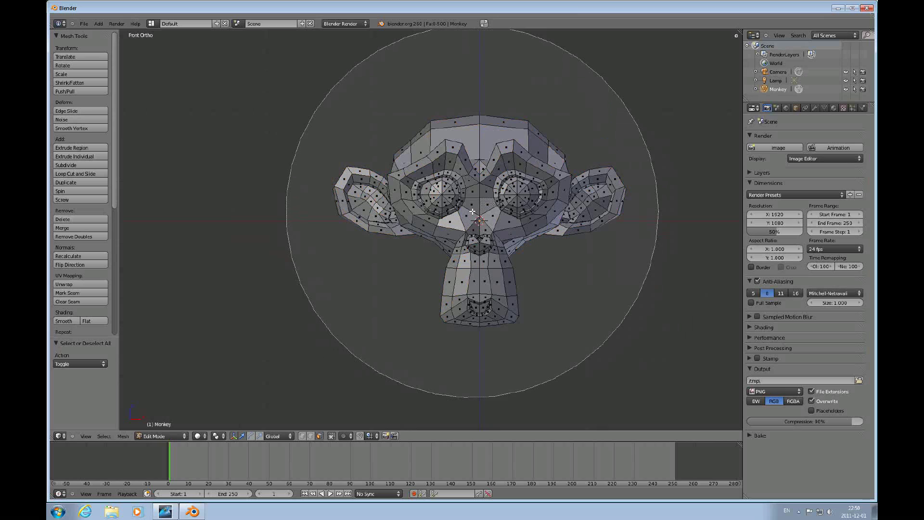
pyautogui.click(477, 213)
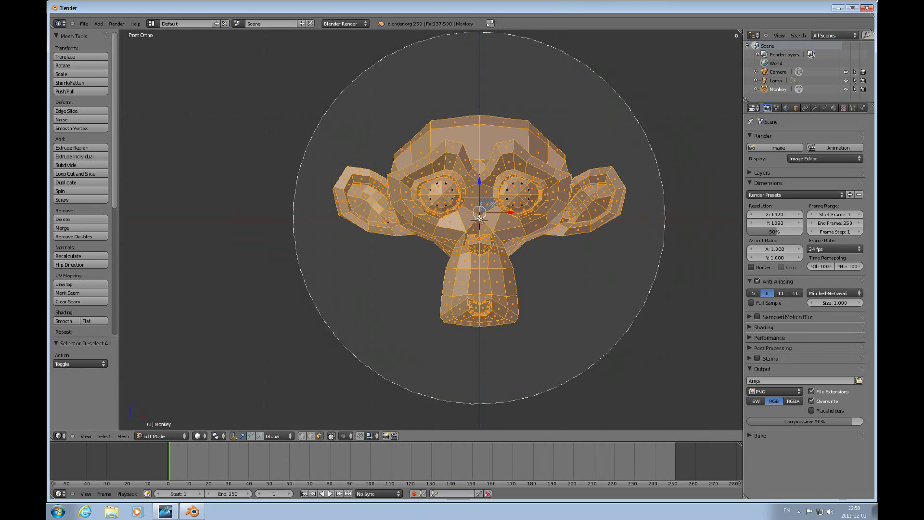
pyautogui.press('a')
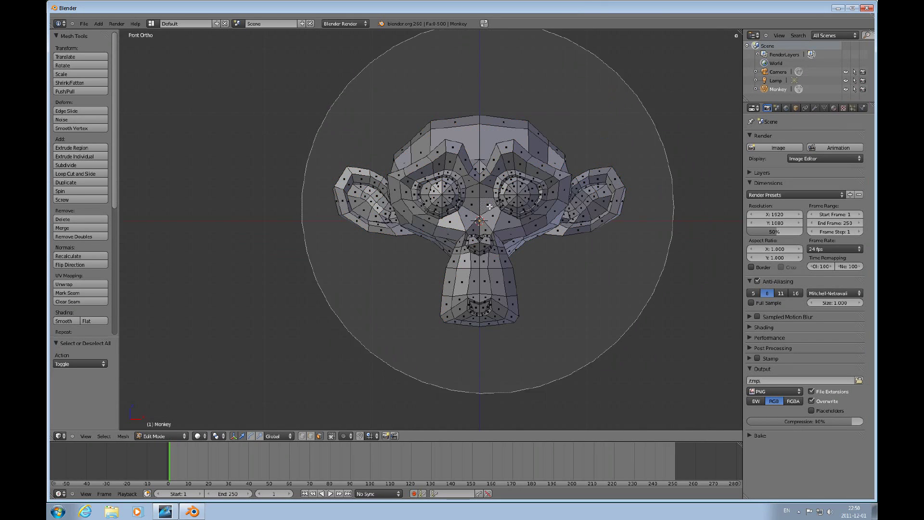
# Circle-select all visible faces, paint off the nose-to-right-ear area, then paint back centre, forehead and chin.
pyautogui.click(483, 207)
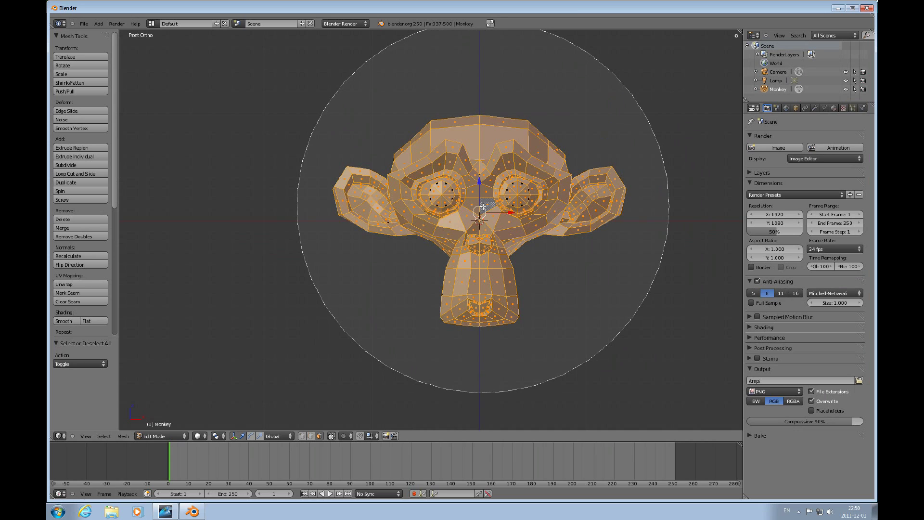
pyautogui.scroll(-5, 478, 203)
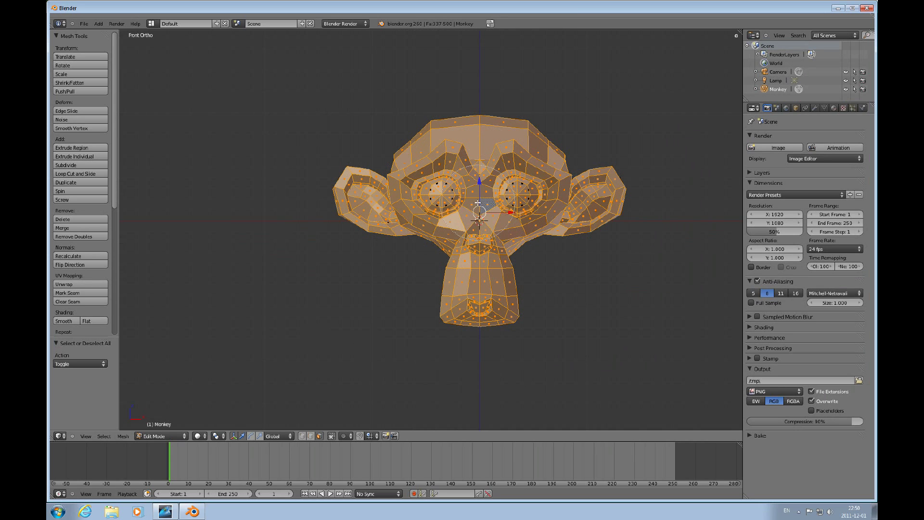
pyautogui.moveTo(479, 203)
pyautogui.mouseDown(button='middle')
pyautogui.moveTo(578, 238)
pyautogui.moveTo(563, 260)
pyautogui.moveTo(474, 303)
pyautogui.moveTo(421, 207)
pyautogui.moveTo(324, 211)
pyautogui.moveTo(481, 134)
pyautogui.moveTo(577, 202)
pyautogui.moveTo(501, 218)
pyautogui.mouseUp(button='middle')
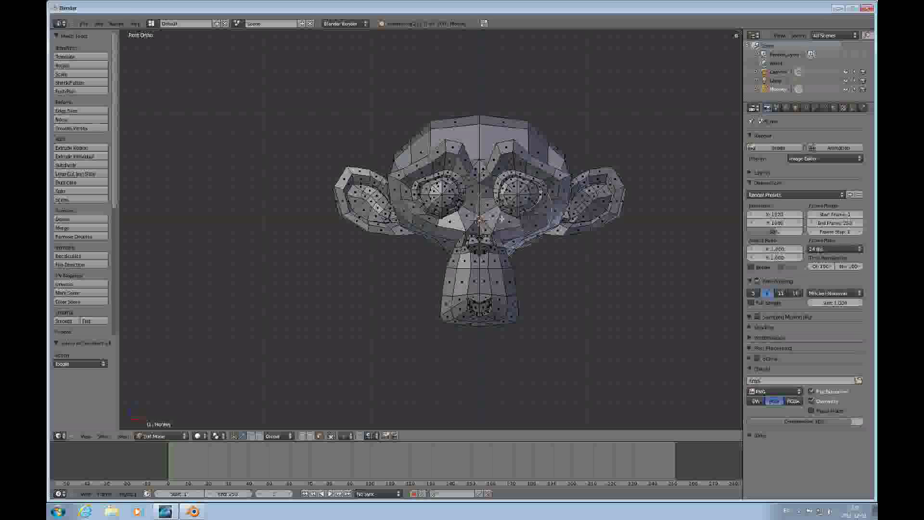
pyautogui.moveTo(496, 270)
pyautogui.mouseDown()
pyautogui.moveTo(580, 193)
pyautogui.moveTo(424, 164)
pyautogui.moveTo(395, 208)
pyautogui.moveTo(450, 324)
pyautogui.moveTo(534, 232)
pyautogui.moveTo(357, 190)
pyautogui.mouseUp()
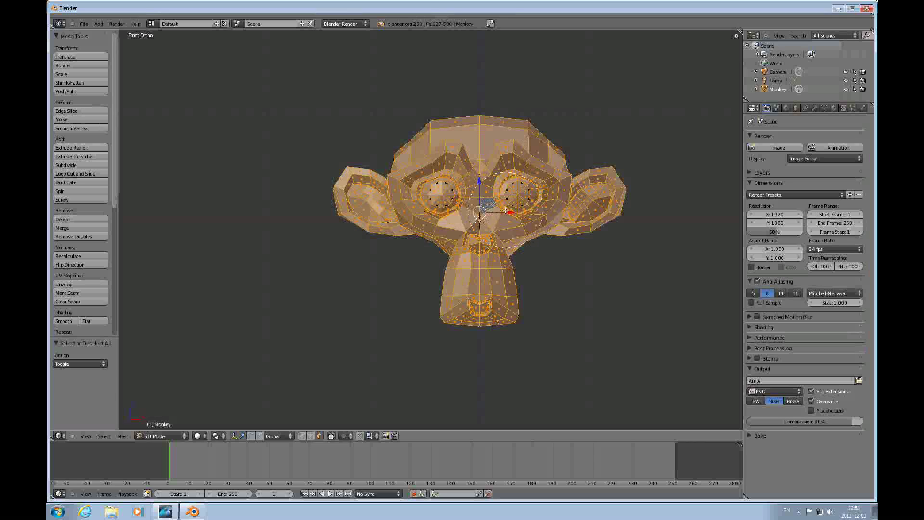
pyautogui.scroll(5, 506, 211)
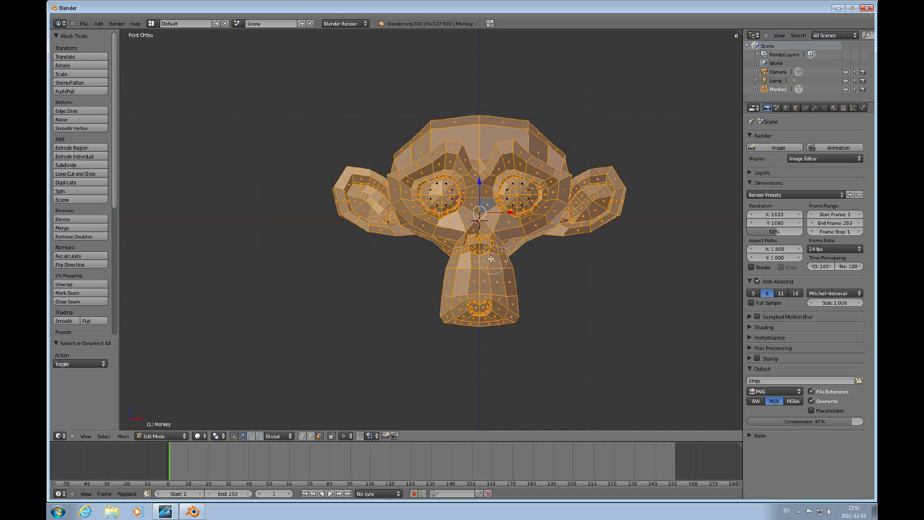
# Circle-deselect the neck, nose, eyes, chin, head top and ear.
pyautogui.moveTo(515, 273)
pyautogui.mouseDown(button='middle')
pyautogui.moveTo(493, 258)
pyautogui.moveTo(503, 258)
pyautogui.moveTo(487, 303)
pyautogui.moveTo(524, 304)
pyautogui.moveTo(508, 223)
pyautogui.moveTo(436, 354)
pyautogui.moveTo(581, 339)
pyautogui.mouseUp(button='middle')
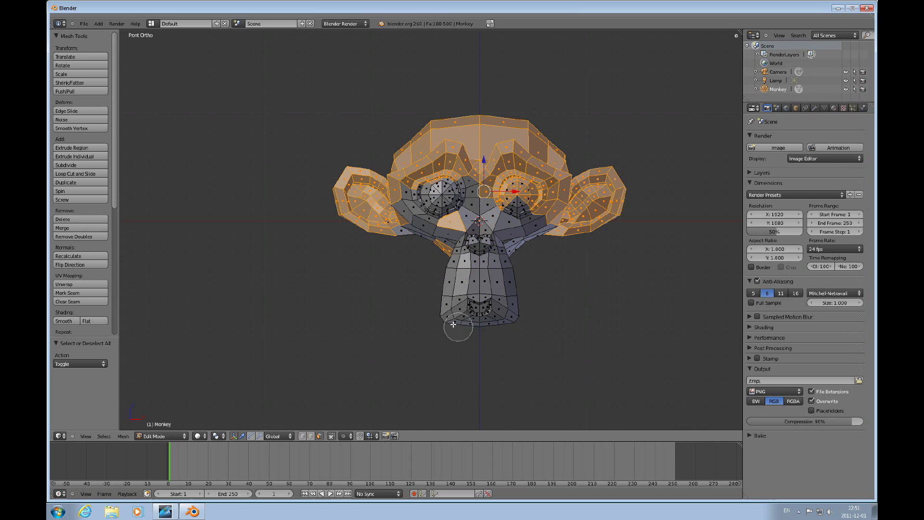
pyautogui.moveTo(448, 260)
pyautogui.mouseDown(button='middle')
pyautogui.moveTo(568, 193)
pyautogui.moveTo(523, 195)
pyautogui.moveTo(489, 208)
pyautogui.moveTo(611, 202)
pyautogui.moveTo(539, 183)
pyautogui.moveTo(525, 169)
pyautogui.mouseUp(button='middle')
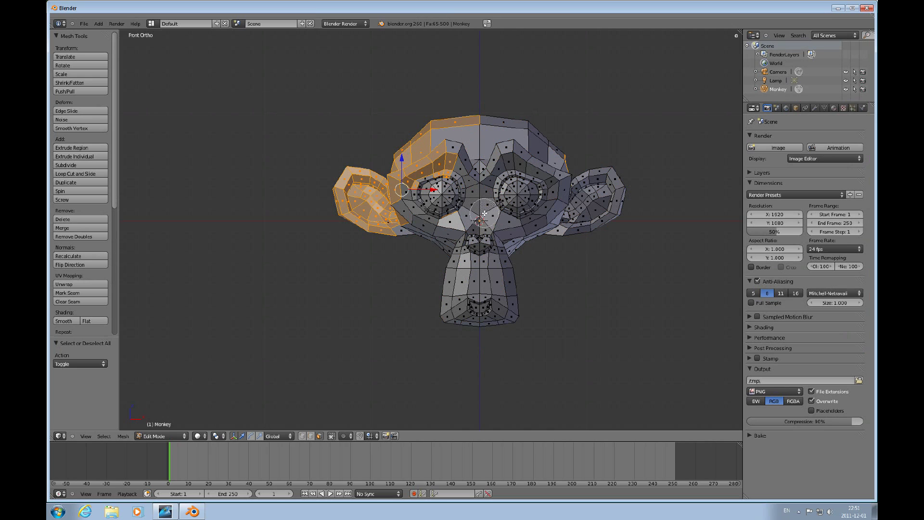
pyautogui.press('Escape')
# Circle-select the nose and right cheek again, then deselect all and orbit to an angled view.
pyautogui.press('c')
pyautogui.moveTo(488, 223)
pyautogui.mouseDown()
pyautogui.moveTo(512, 243)
pyautogui.moveTo(502, 204)
pyautogui.mouseUp()
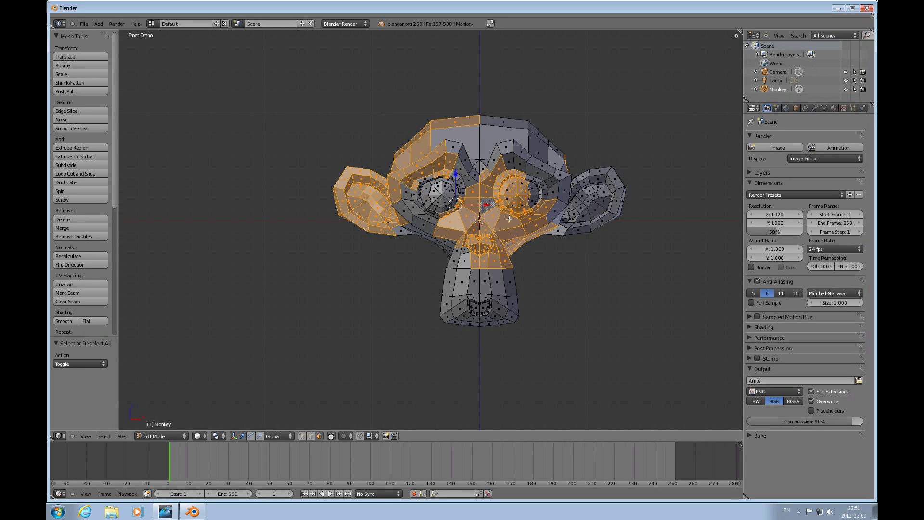
pyautogui.press('a')
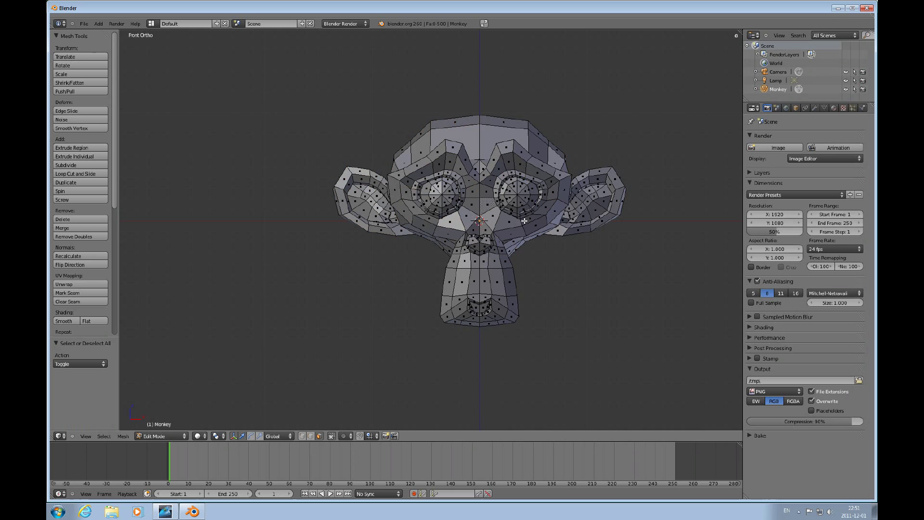
pyautogui.moveTo(520, 221)
pyautogui.mouseDown(button='middle')
pyautogui.moveTo(419, 268)
pyautogui.moveTo(392, 264)
pyautogui.moveTo(554, 270)
pyautogui.moveTo(548, 218)
pyautogui.moveTo(535, 221)
pyautogui.mouseUp(button='middle')
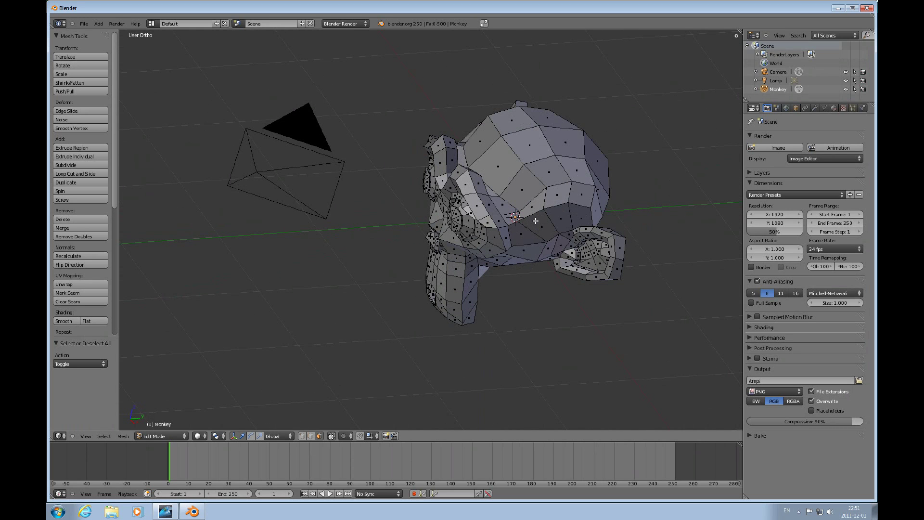
# Loop-select a head-to-ear loop and a face-and-chin loop, orbit to inspect, then face front and deselect.
pyautogui.keyDown('alt'); pyautogui.rightClick(542, 223); pyautogui.keyUp('alt')
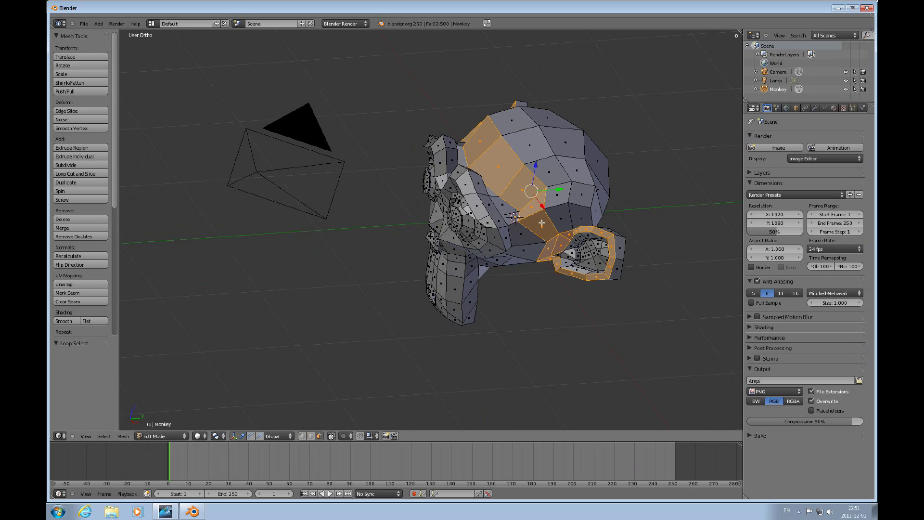
pyautogui.moveTo(542, 223); pyautogui.dragTo(571, 193, button='middle')
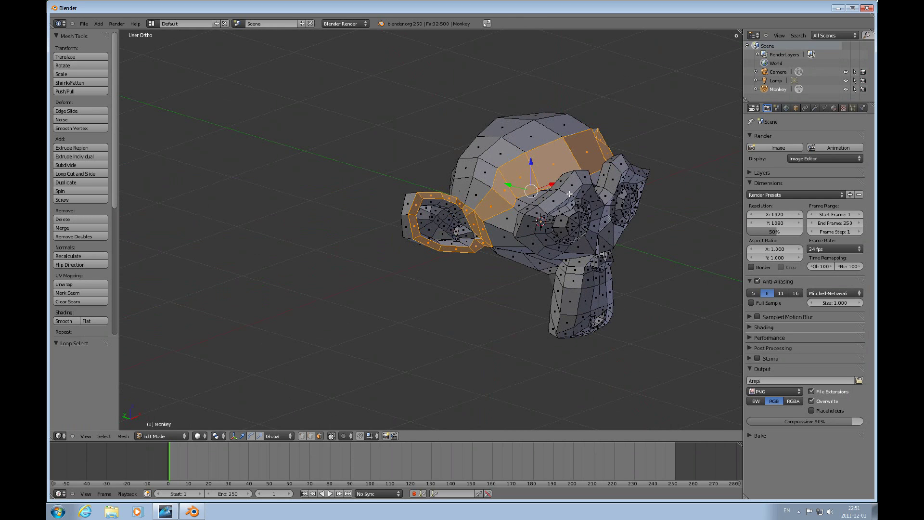
pyautogui.keyDown('alt'); pyautogui.keyDown('shift'); pyautogui.rightClick(614, 227); pyautogui.keyUp('shift'); pyautogui.keyUp('alt')
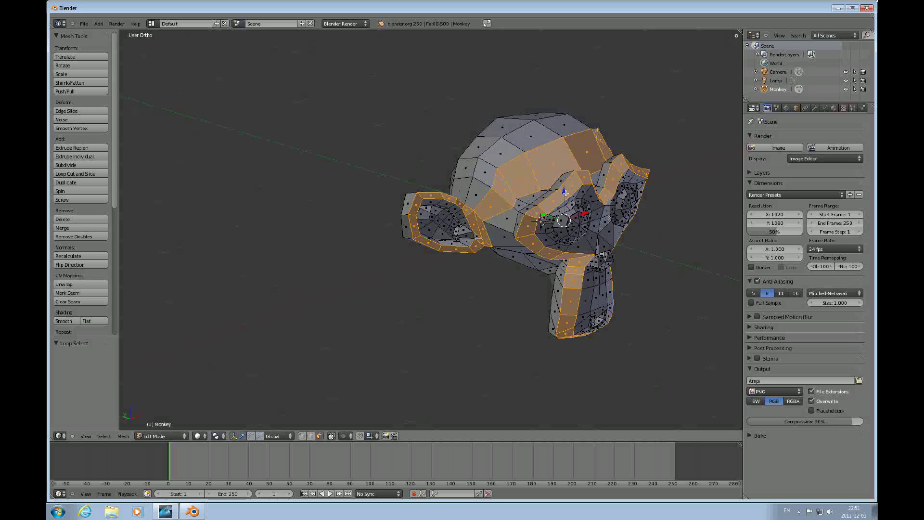
pyautogui.moveTo(614, 227)
pyautogui.mouseDown(button='middle')
pyautogui.moveTo(472, 256)
pyautogui.moveTo(620, 238)
pyautogui.mouseUp(button='middle')
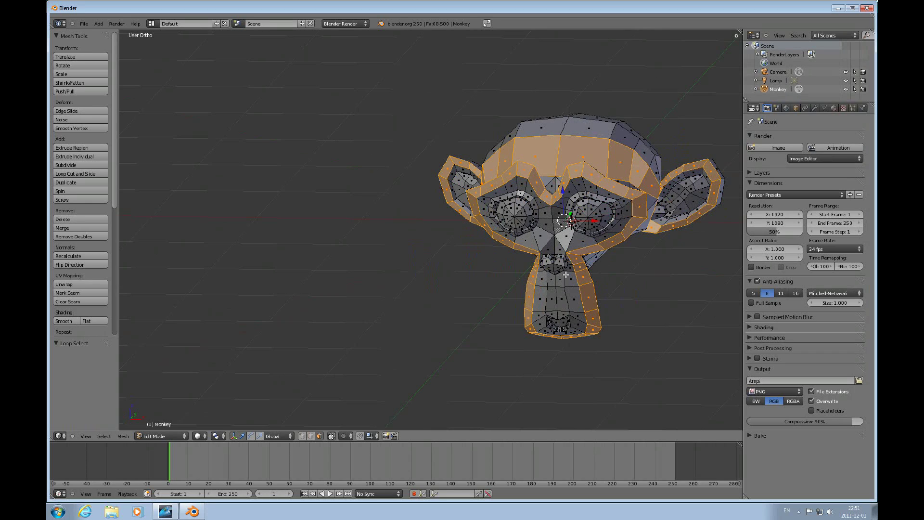
pyautogui.scroll(5, 557, 270)
pyautogui.scroll(-5, 556, 269)
pyautogui.moveTo(564, 264)
pyautogui.mouseDown(button='middle')
pyautogui.moveTo(476, 283)
pyautogui.moveTo(597, 226)
pyautogui.moveTo(529, 250)
pyautogui.moveTo(569, 248)
pyautogui.moveTo(579, 271)
pyautogui.mouseUp(button='middle')
pyautogui.press('KP_1')
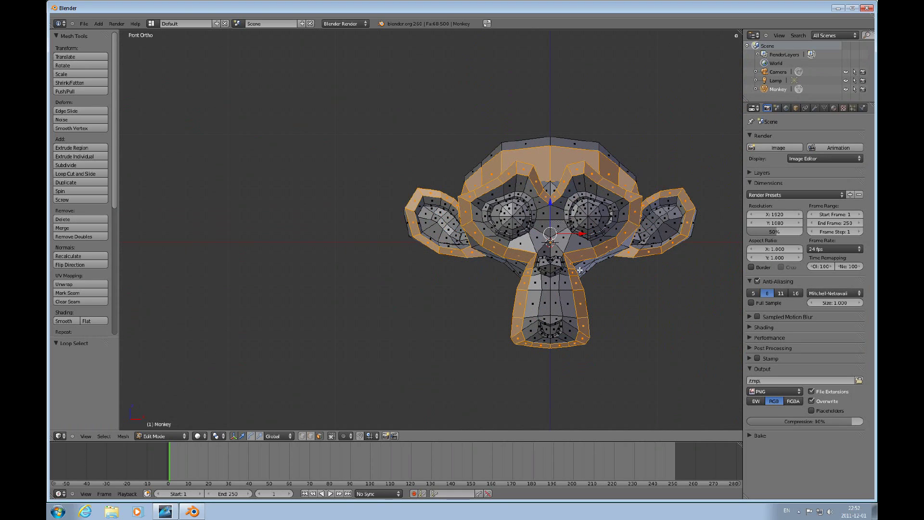
pyautogui.press('a')
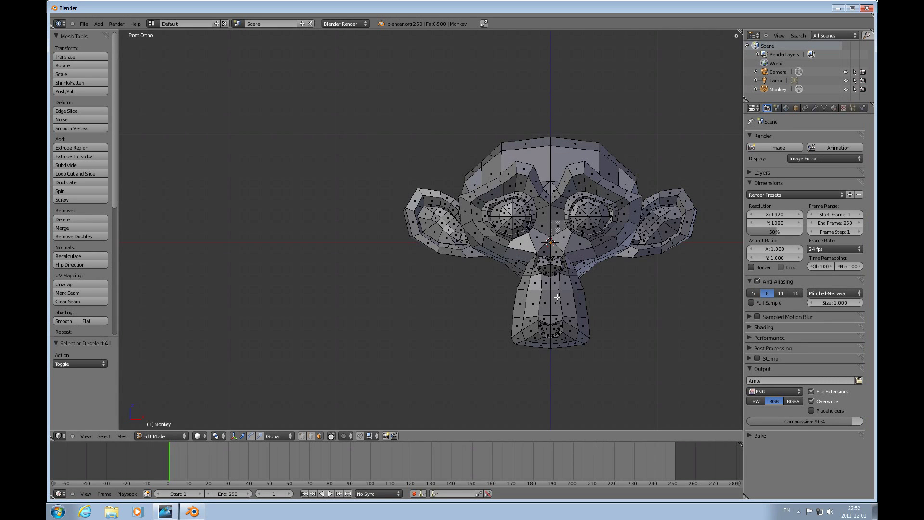
# Toggle the projection, frame the monkey mesh, and zoom so the head fills the viewport.
pyautogui.press('KP_5')
pyautogui.press('KP_5')
pyautogui.press('Home')
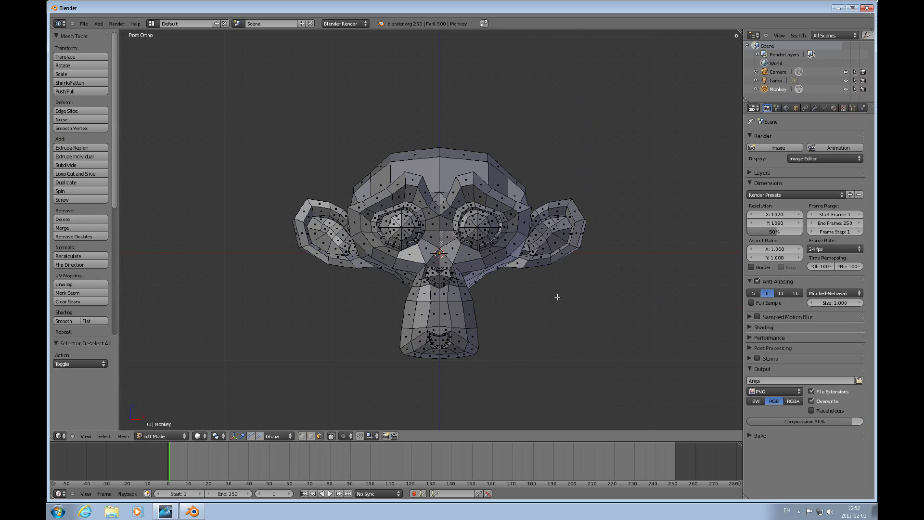
pyautogui.scroll(4, 559, 295)
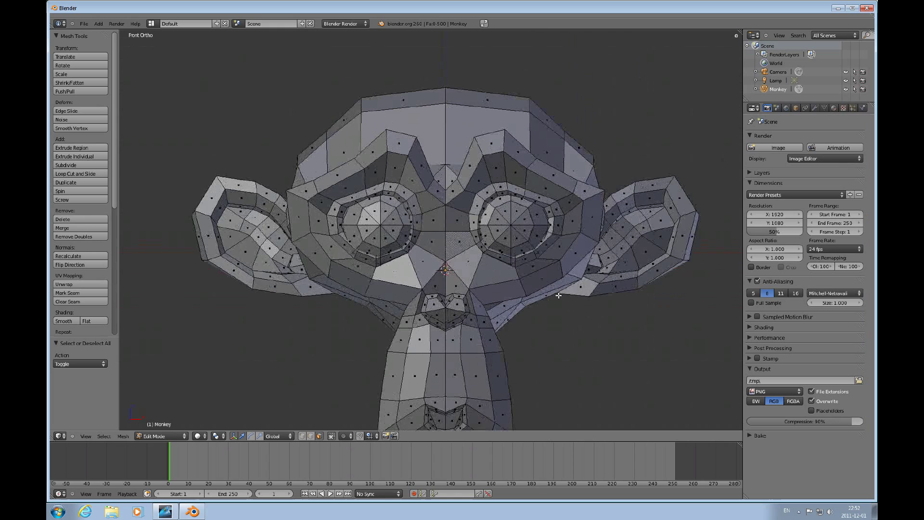
pyautogui.scroll(-1, 558, 295)
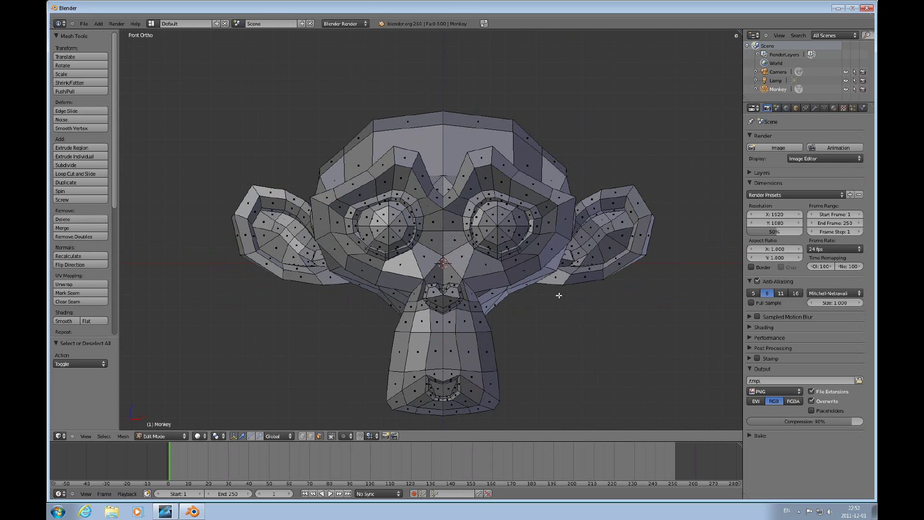